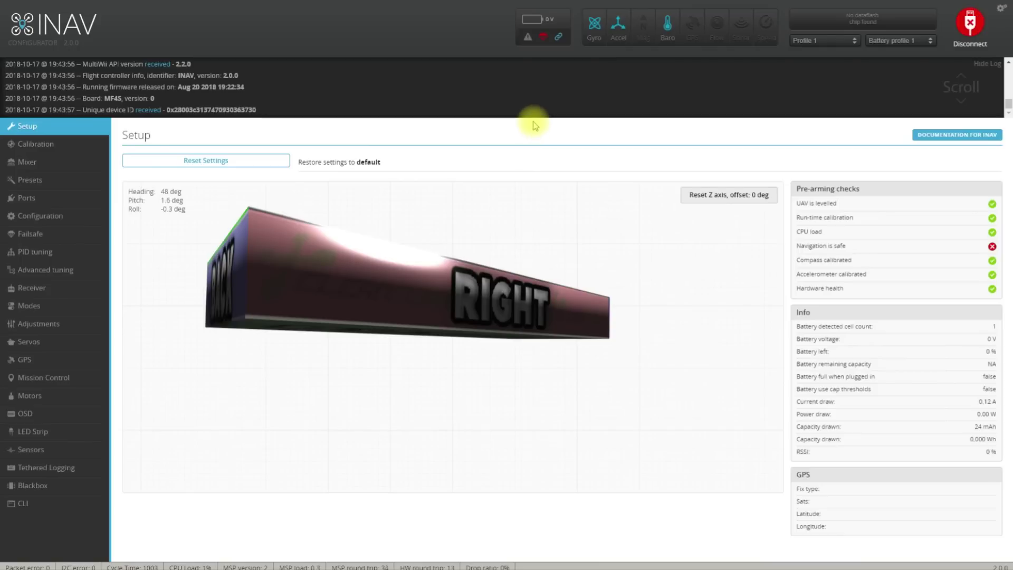
Set the UART5 sensor to GPS in the serial port configuration, and save and reboot the flight controller
click(986, 64)
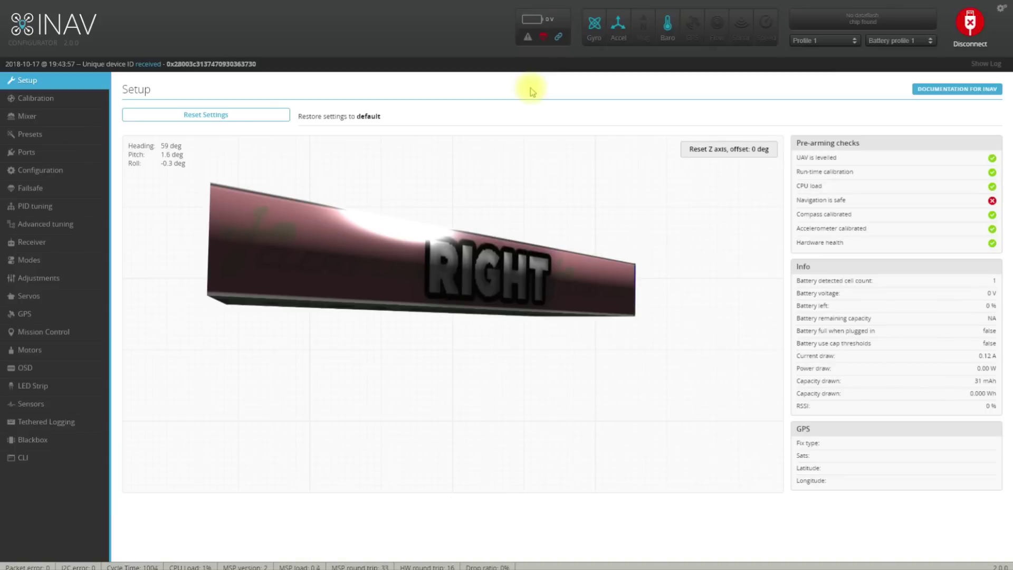
click(74, 151)
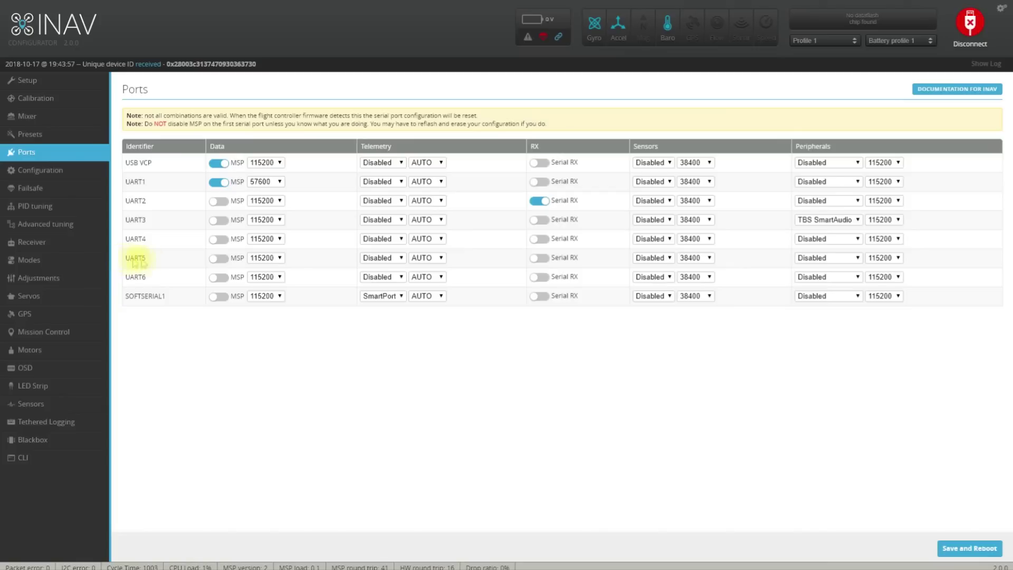
click(668, 258)
click(651, 275)
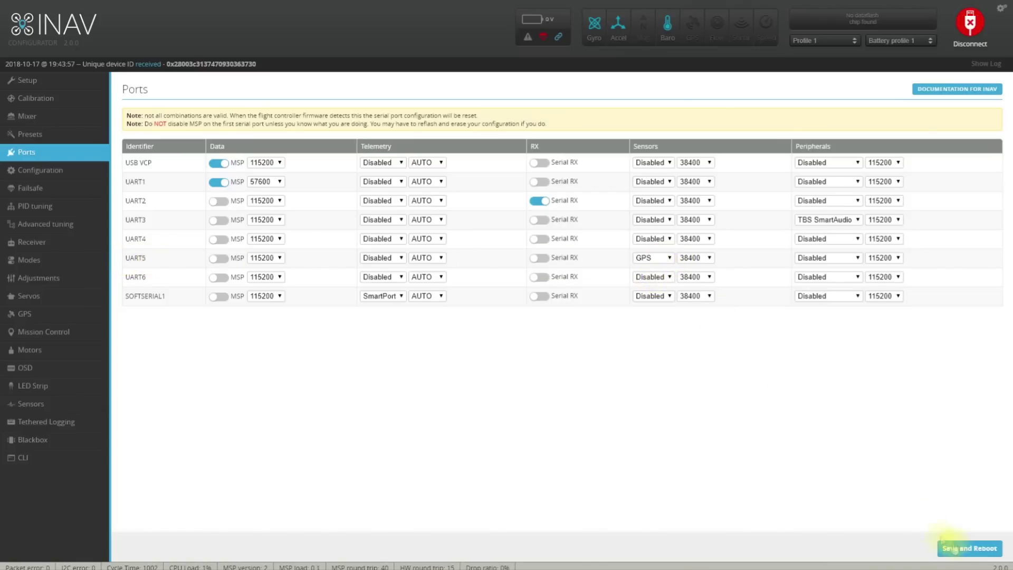
click(971, 547)
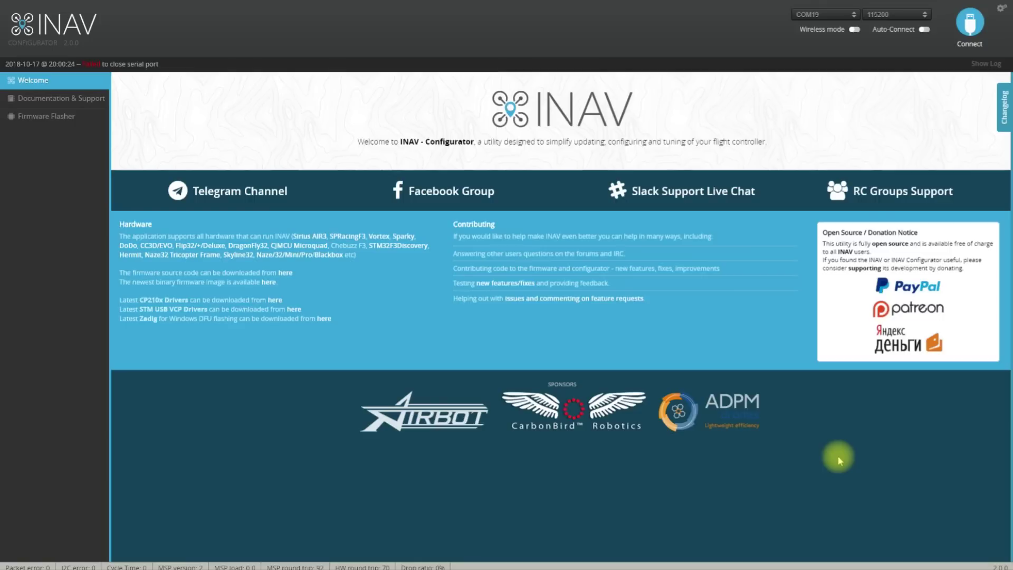
Reconnect to the flight controller and enable GPS for navigation and telemetry in its configuration
click(971, 21)
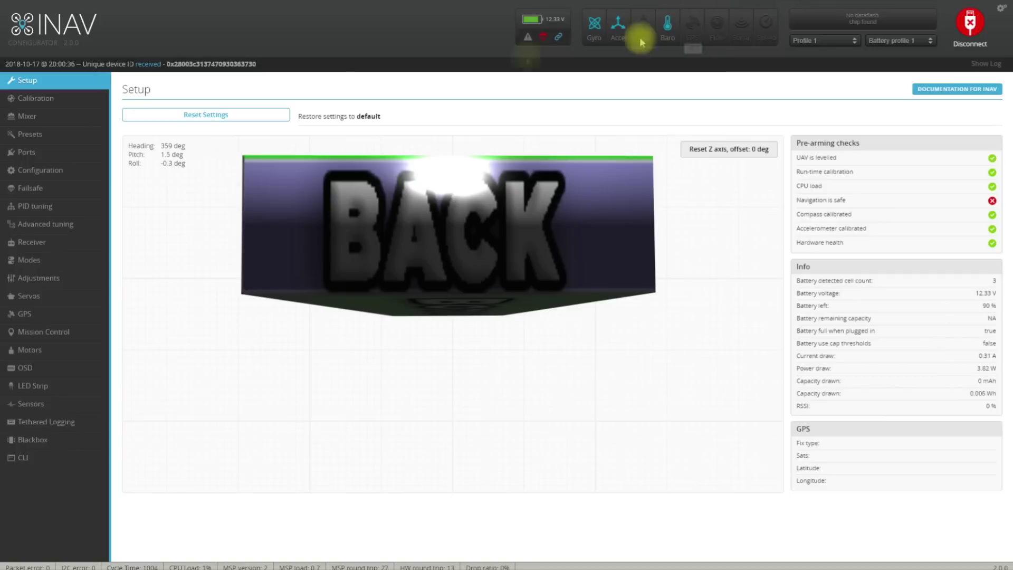
click(31, 152)
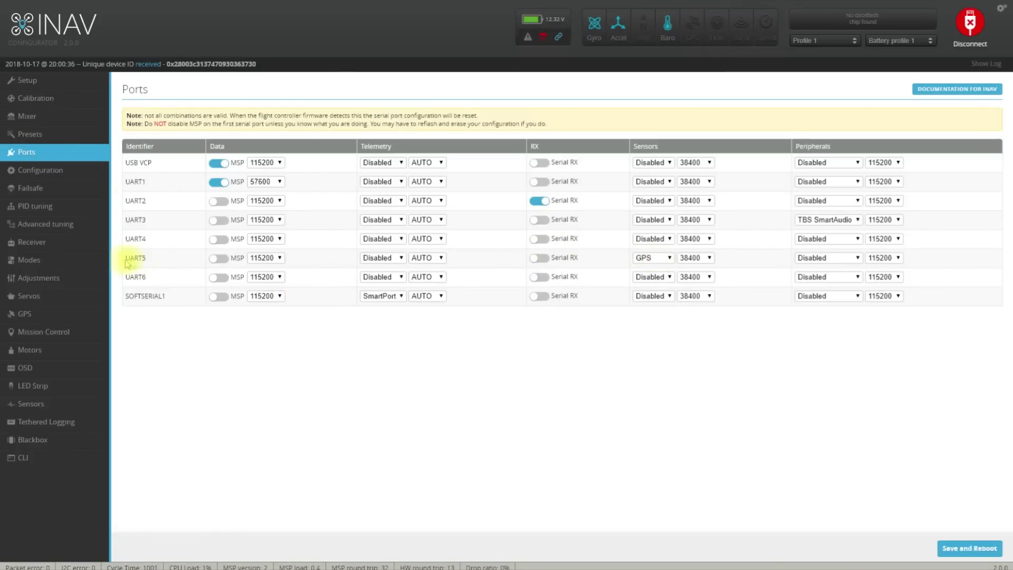
click(50, 171)
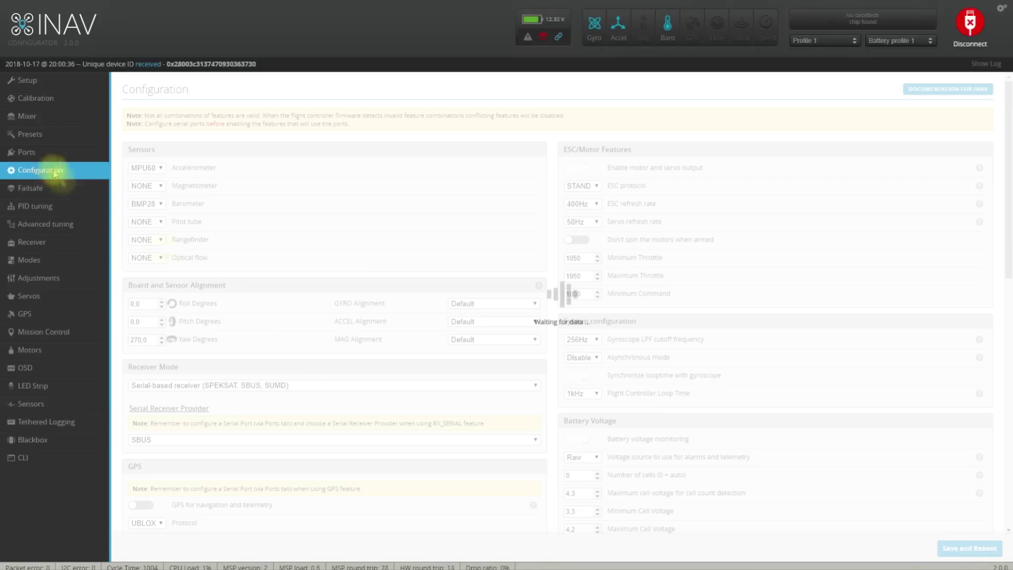
scroll(340, 377, down, 10)
scroll(340, 377, up, 3)
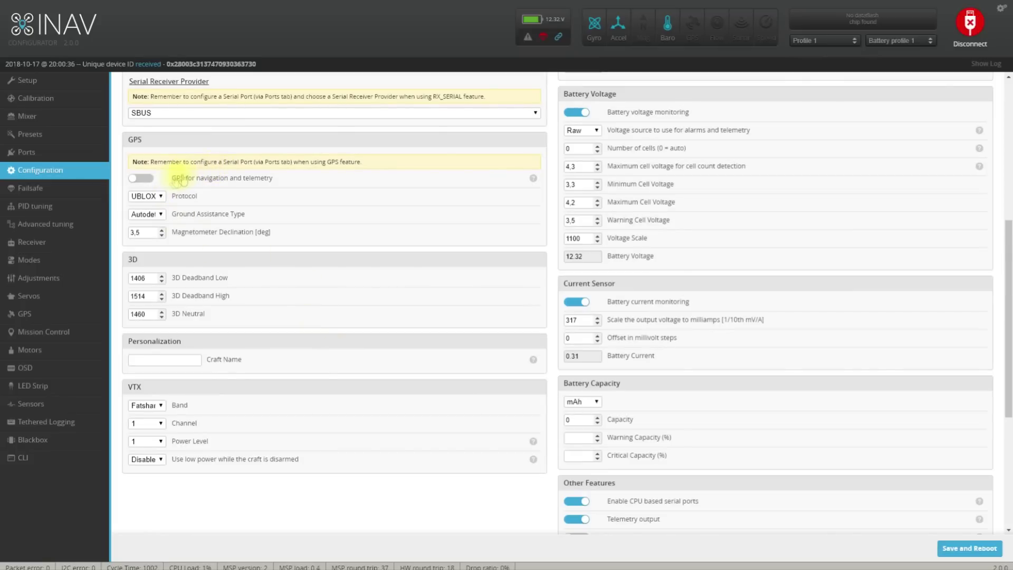
click(142, 180)
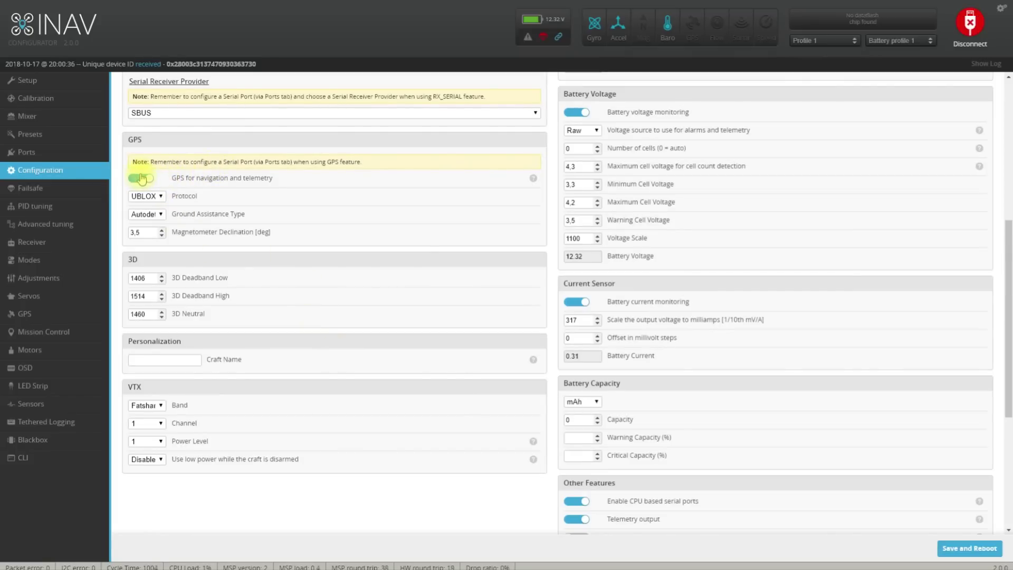
Select UBLOX as the GPS protocol
click(161, 196)
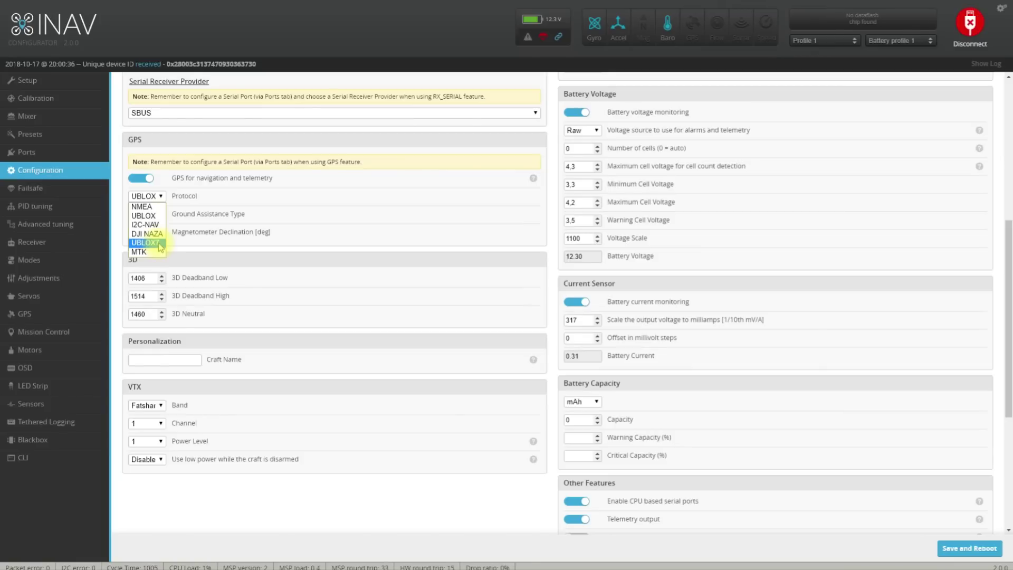
click(157, 216)
click(159, 199)
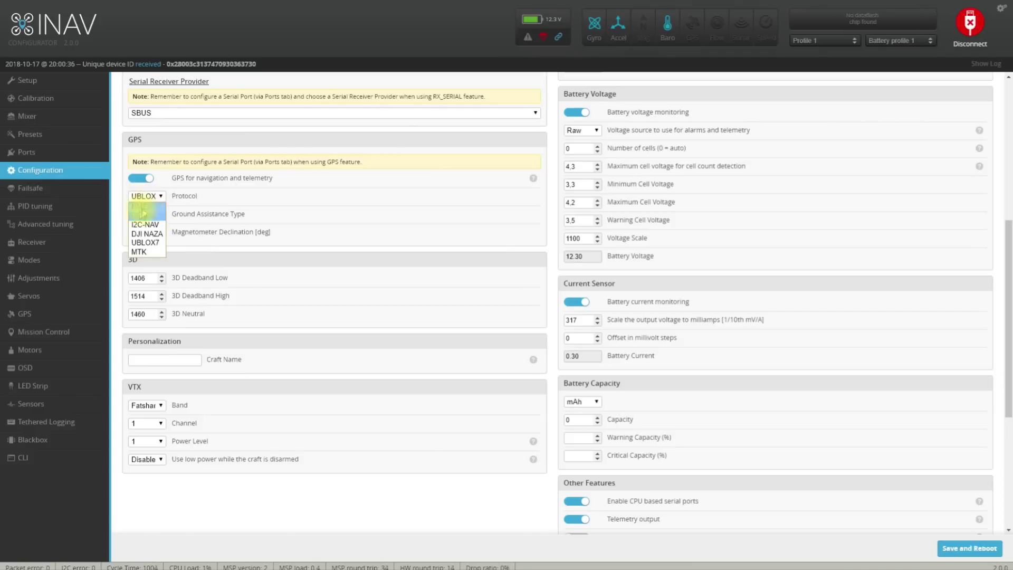
click(256, 131)
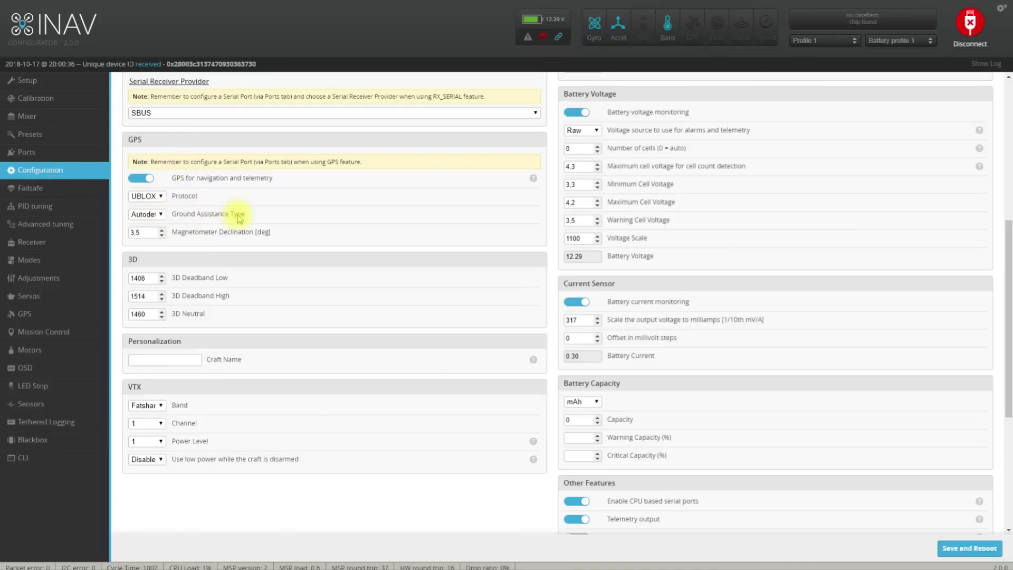
Select Autodetect as the GPS ground assistance type, and save the configuration and reboot
click(158, 214)
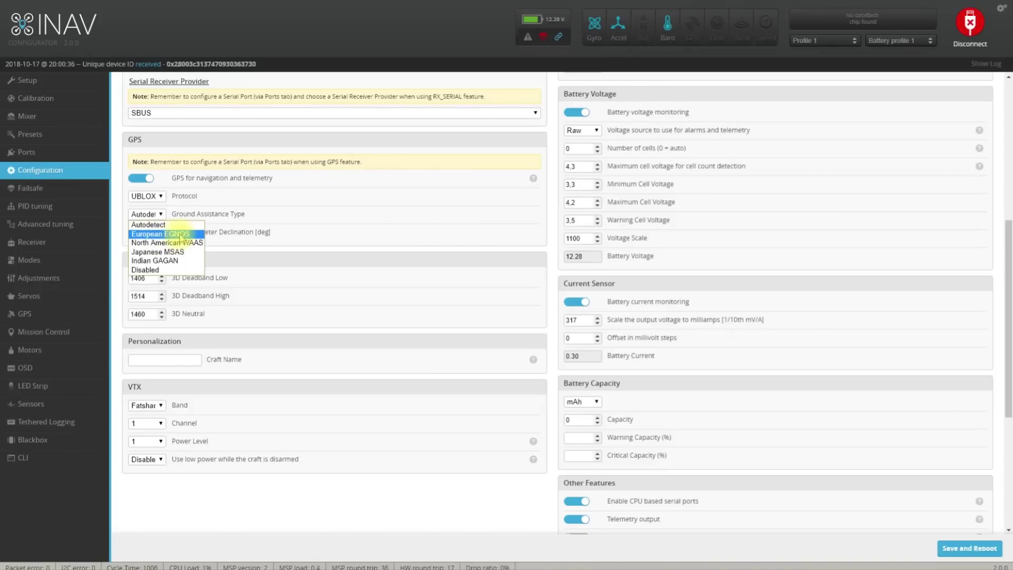
click(166, 227)
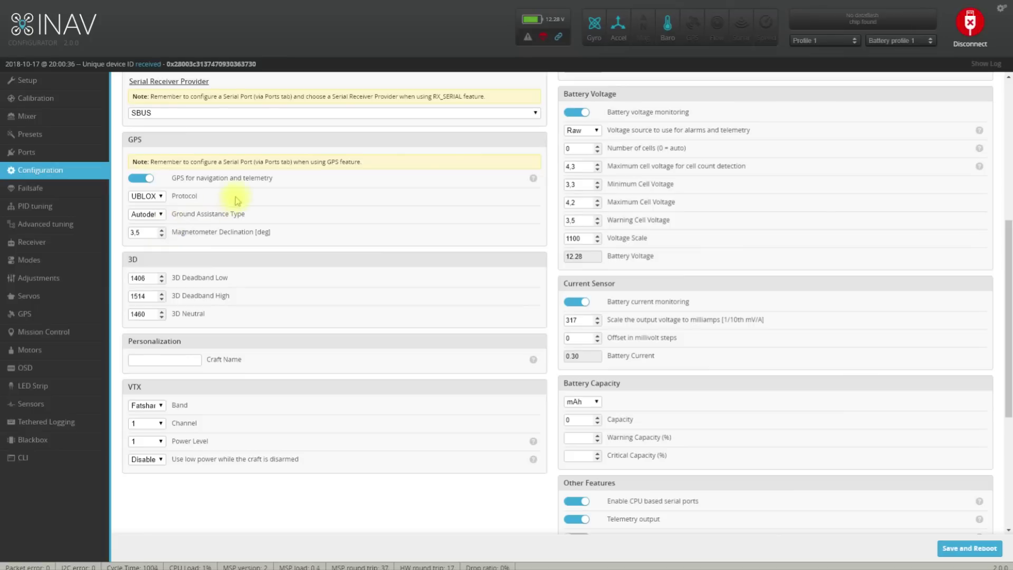
click(146, 233)
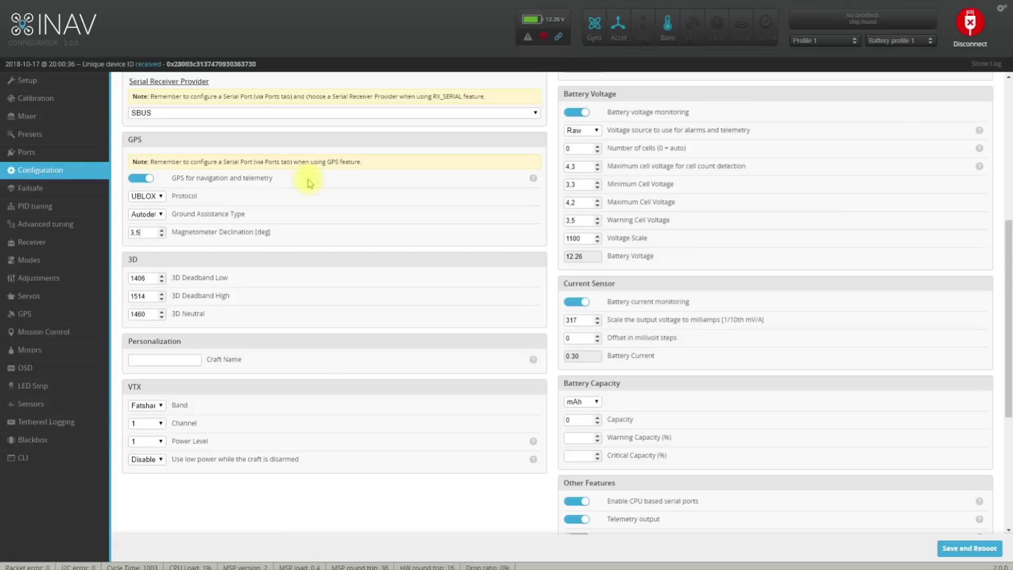
click(971, 555)
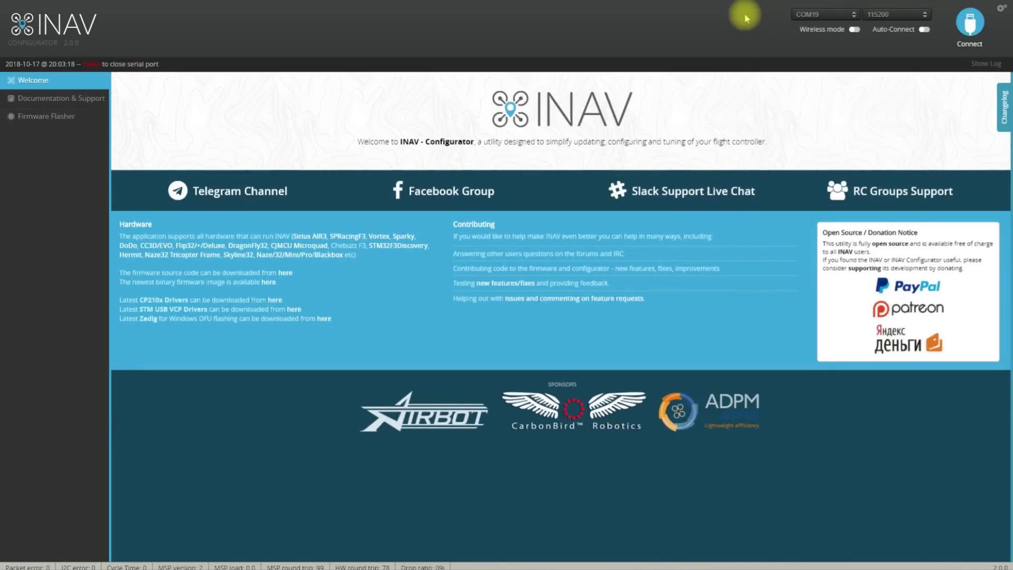
Reconnect to the flight controller and open the GPS status and statistics page
click(973, 21)
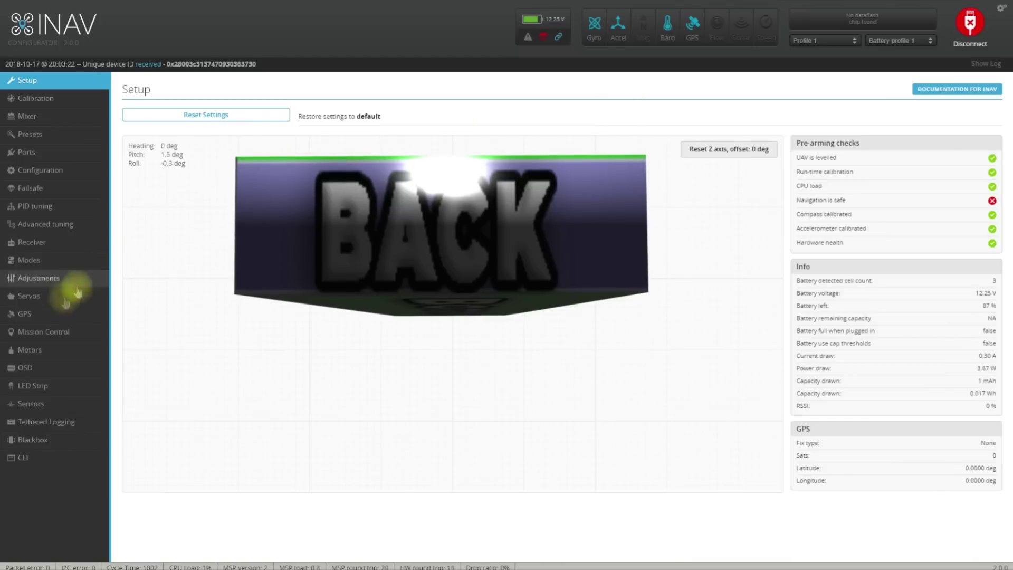
click(38, 314)
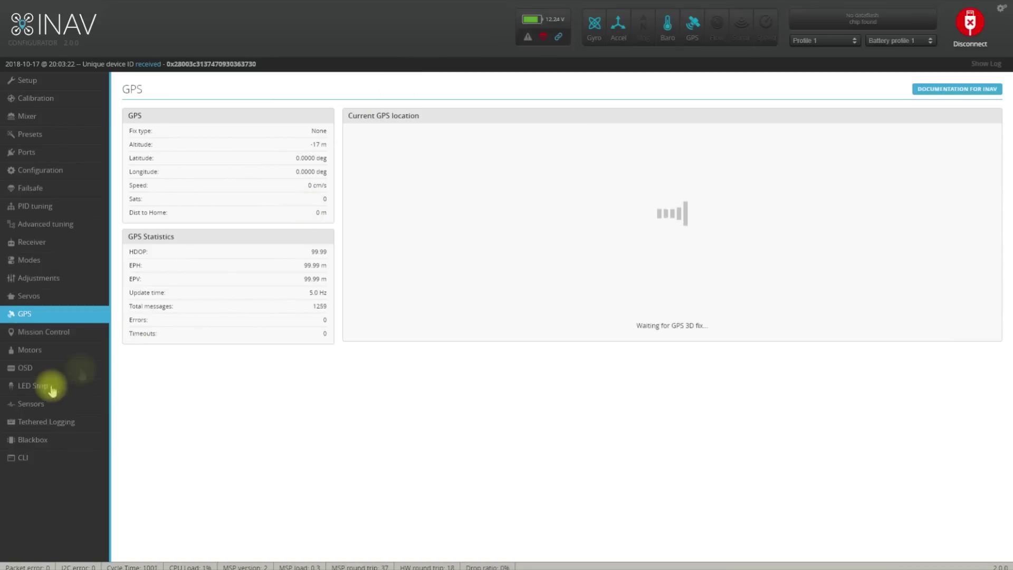
Look up the Galileo parameter in the CLI with the command "get gali"
click(52, 458)
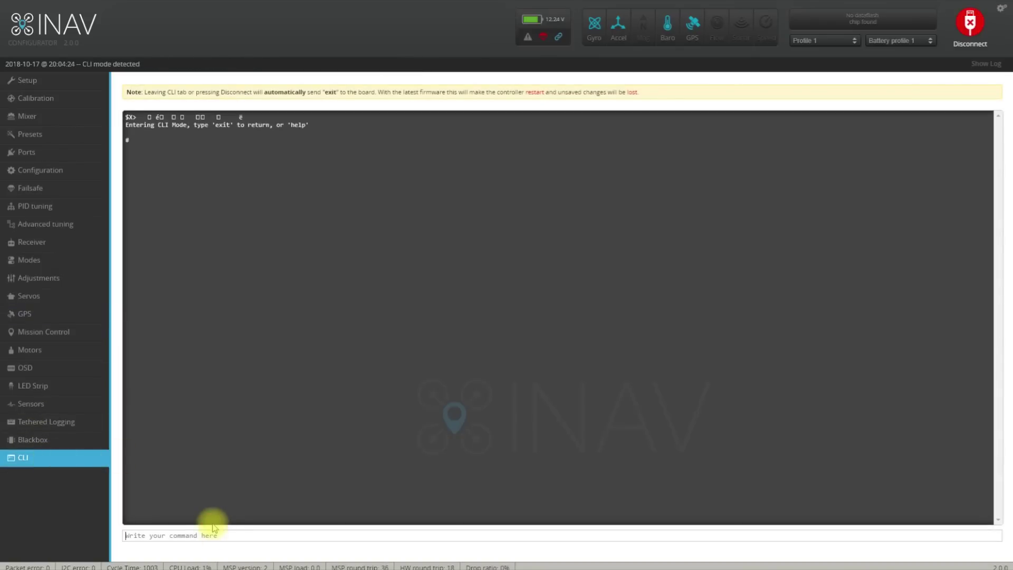
text(get gali)
key(Return)
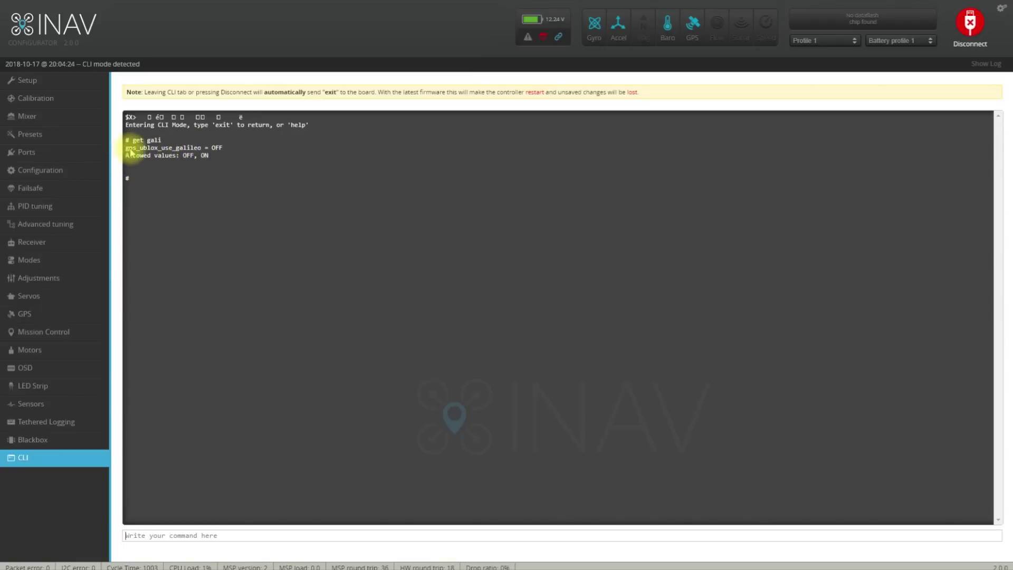
Run "set gps_ublox_use_galileo = ON" in the CLI and store the change with "save"
double_click(175, 149)
key(ctrl+c)
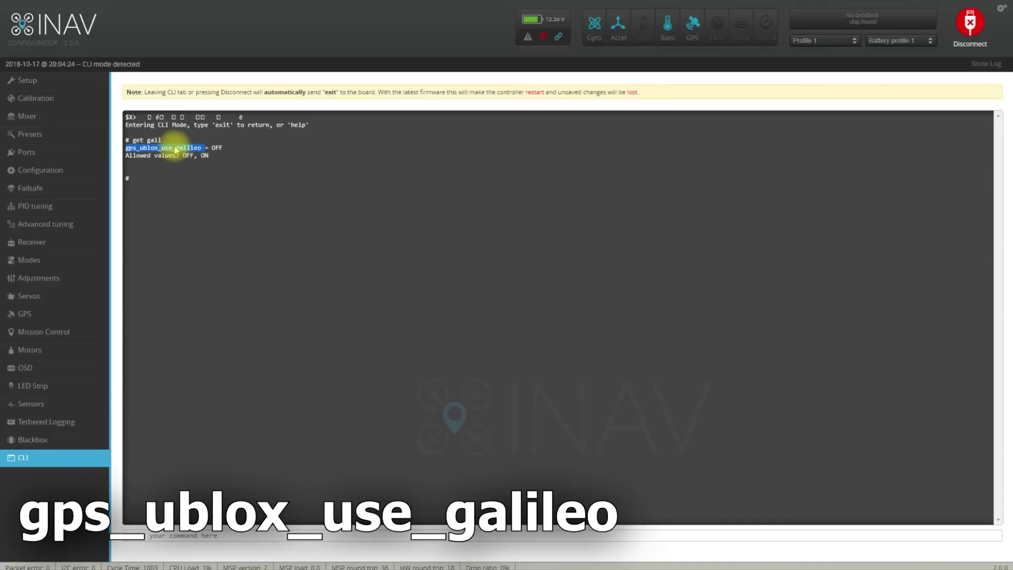
click(190, 536)
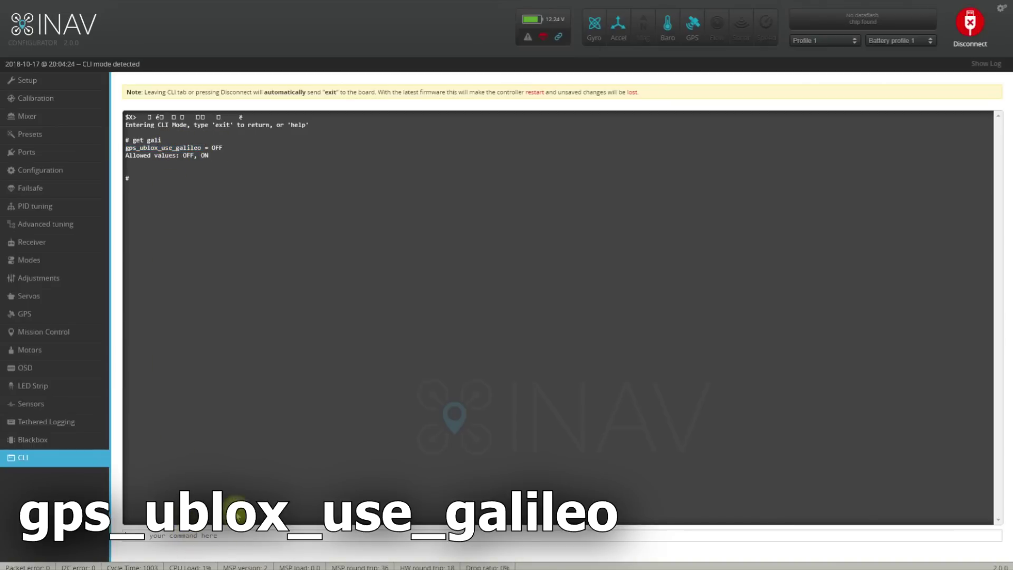
key(ctrl+v)
text(= ON)
key(Return)
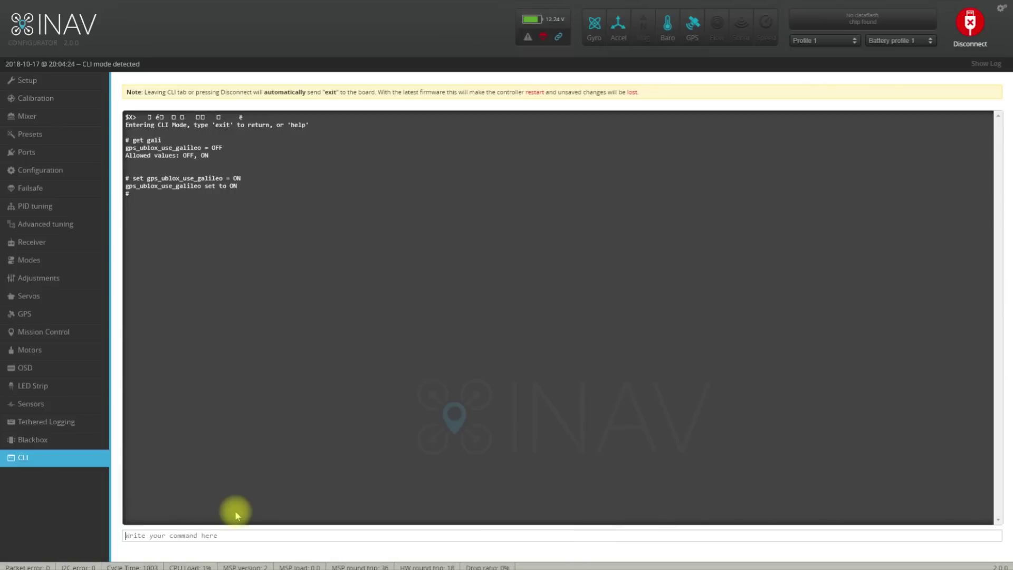
text(save)
key(Return)
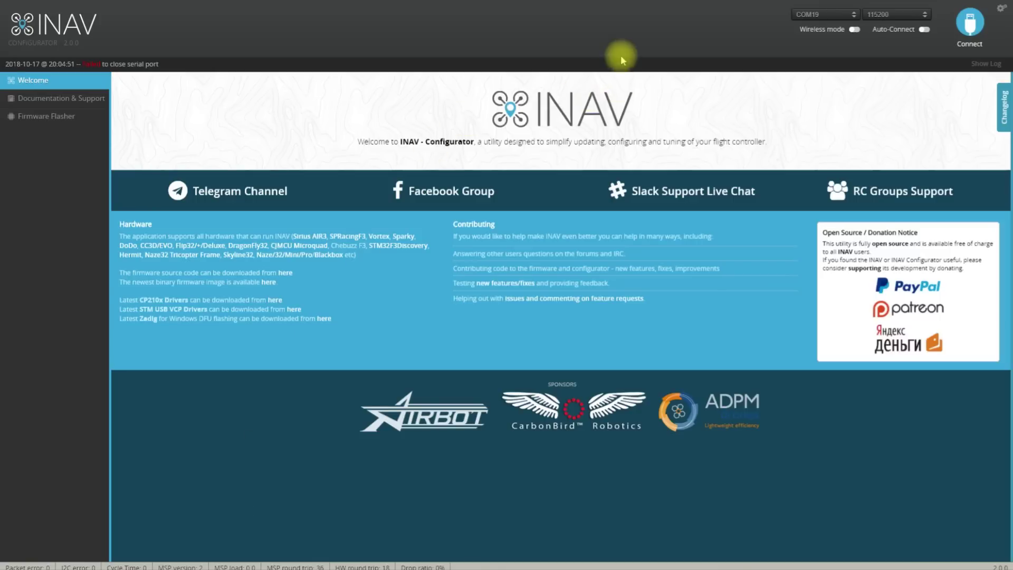
Reconnect to the flight controller and set the fixed-wing max. bank angle to 40 degrees in the advanced tuning settings
click(968, 23)
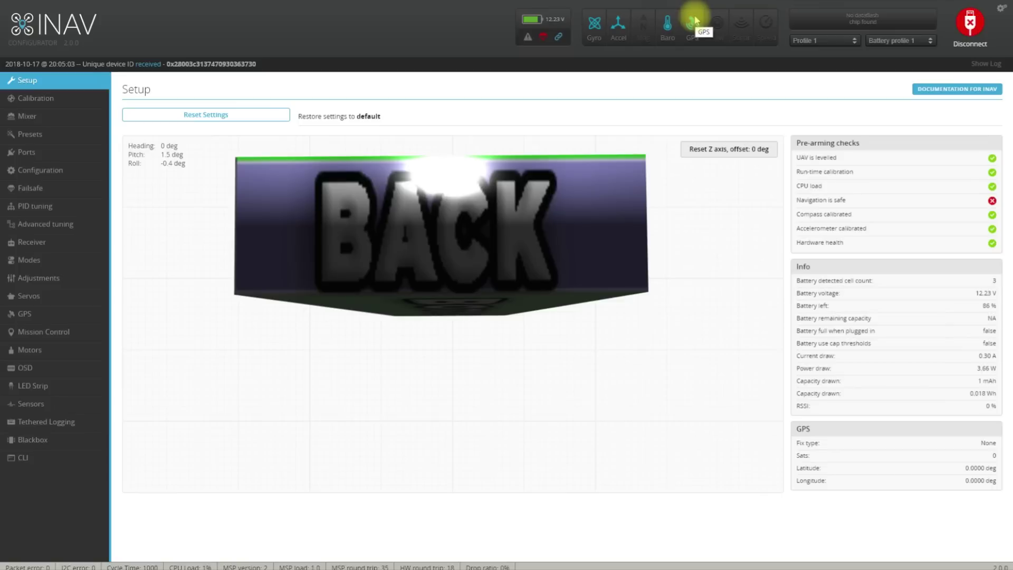
click(30, 226)
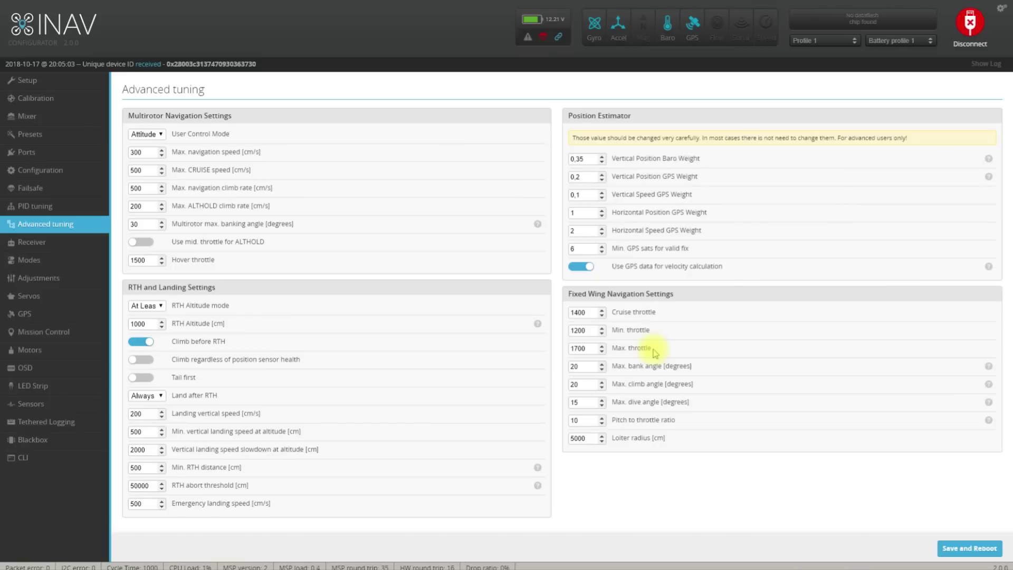
click(586, 385)
click(584, 366)
double_click(587, 368)
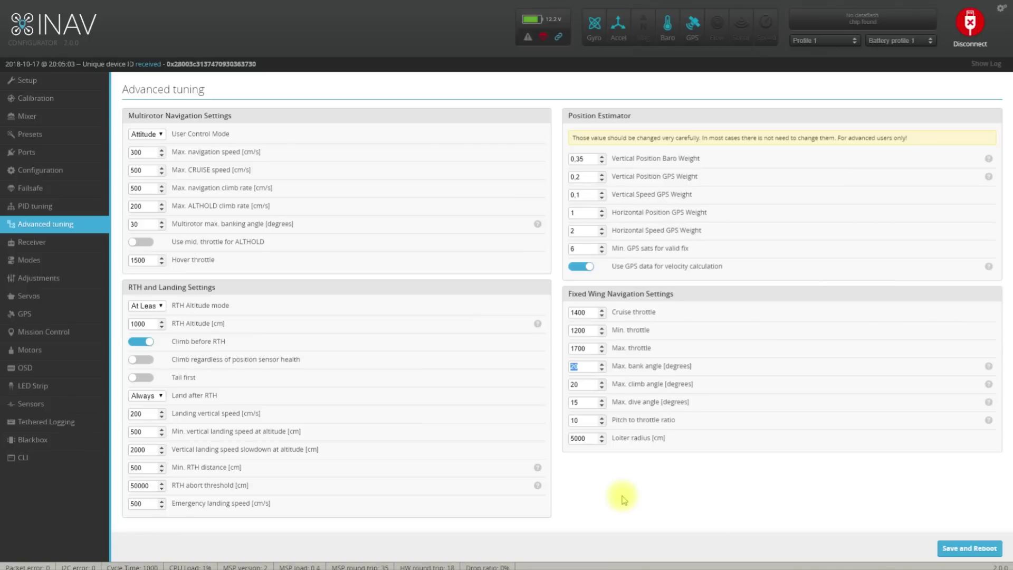
text(30)
key(BackSpace)
text(4)
Review the fixed-wing max. climb angle, max. dive angle, pitch to throttle ratio and loiter radius
double_click(578, 384)
click(587, 385)
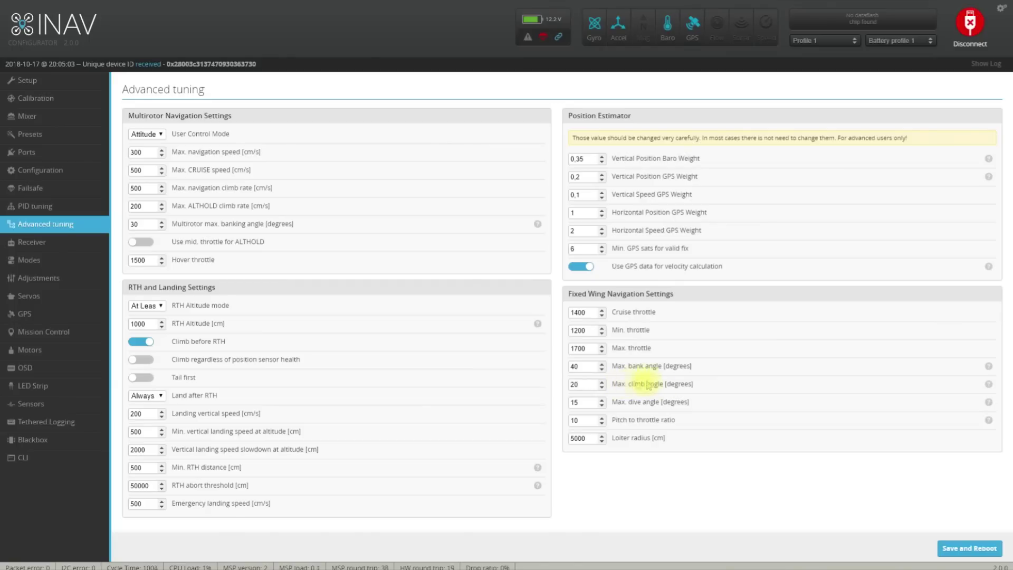
click(586, 400)
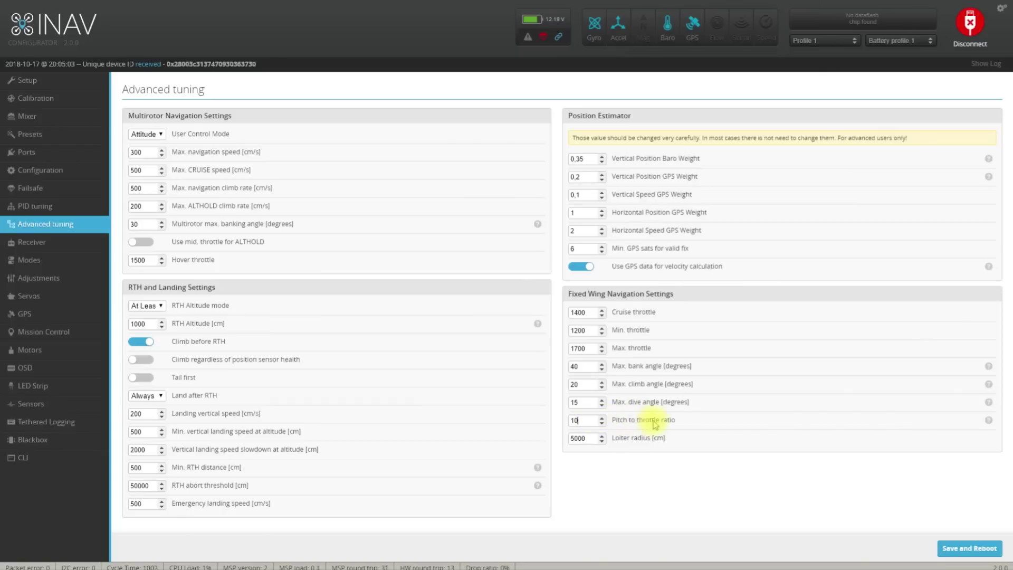
click(584, 421)
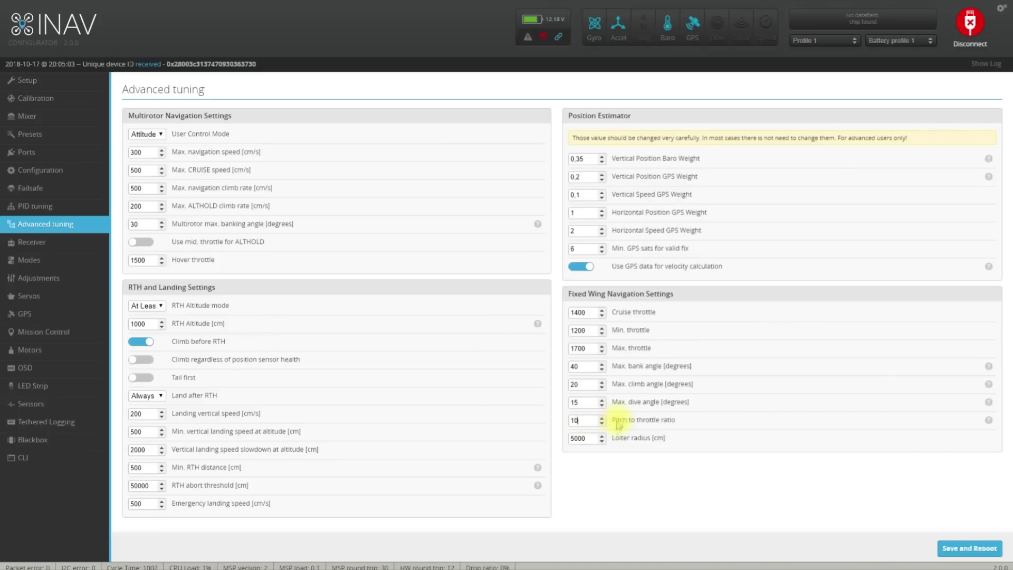
click(586, 438)
drag(587, 438, 554, 440)
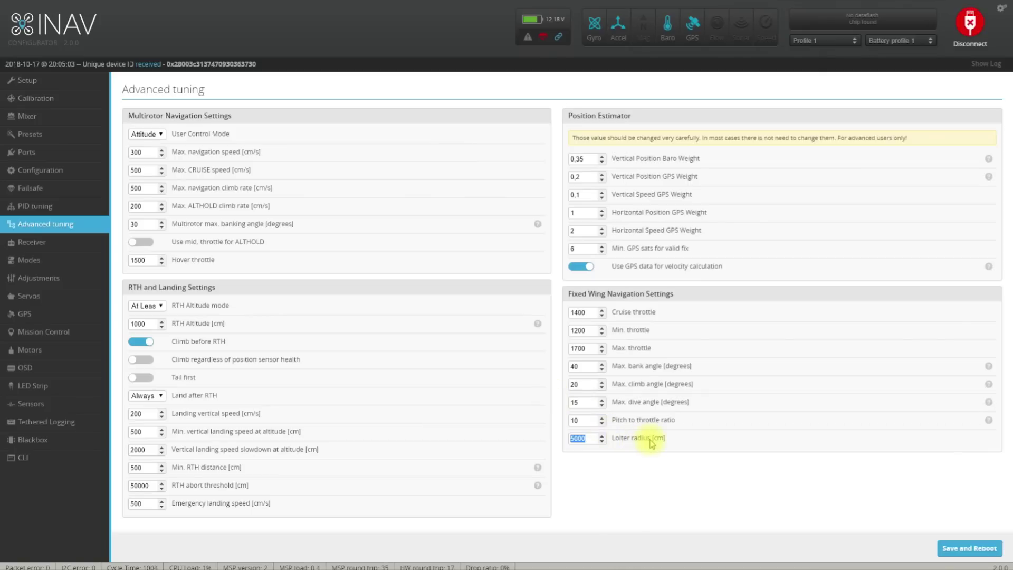
click(584, 441)
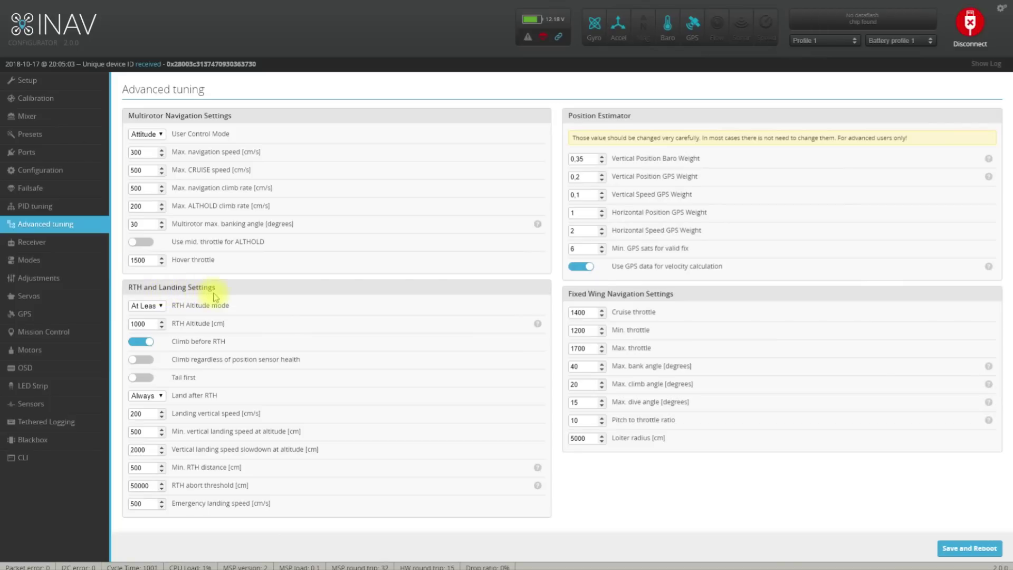
Select At Least as the RTH altitude mode in the RTH and landing settings
click(157, 307)
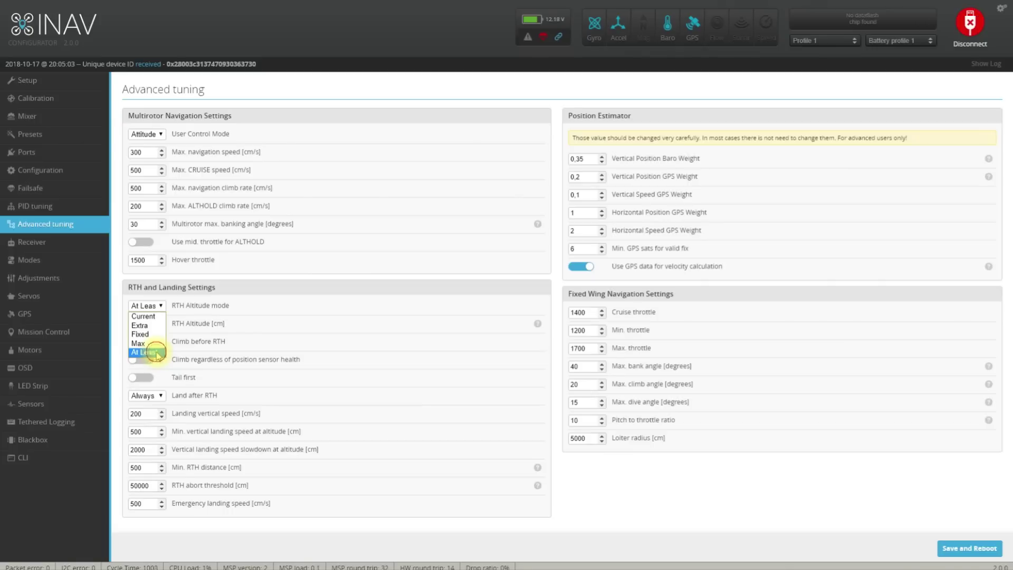
click(157, 353)
click(160, 306)
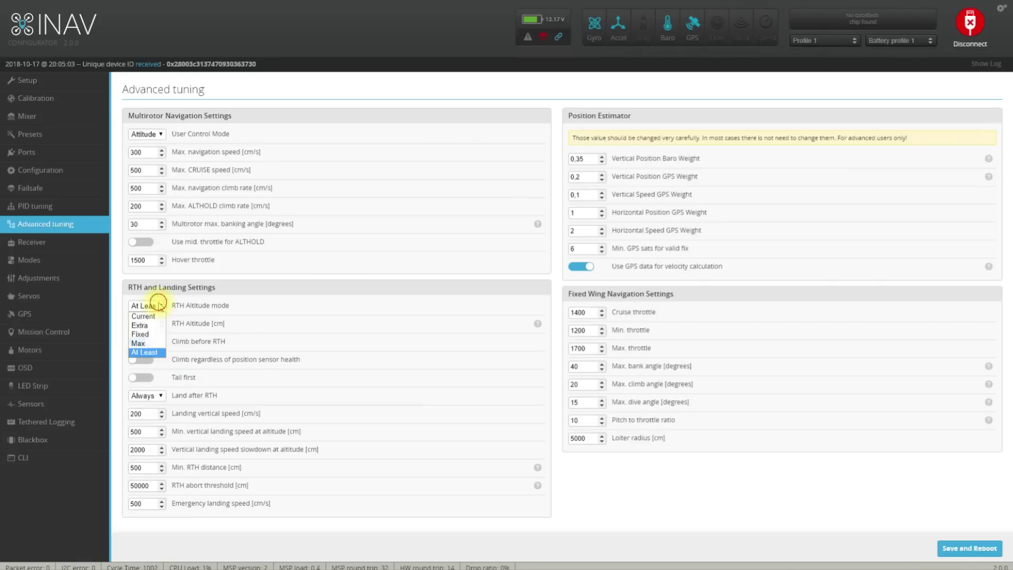
click(156, 352)
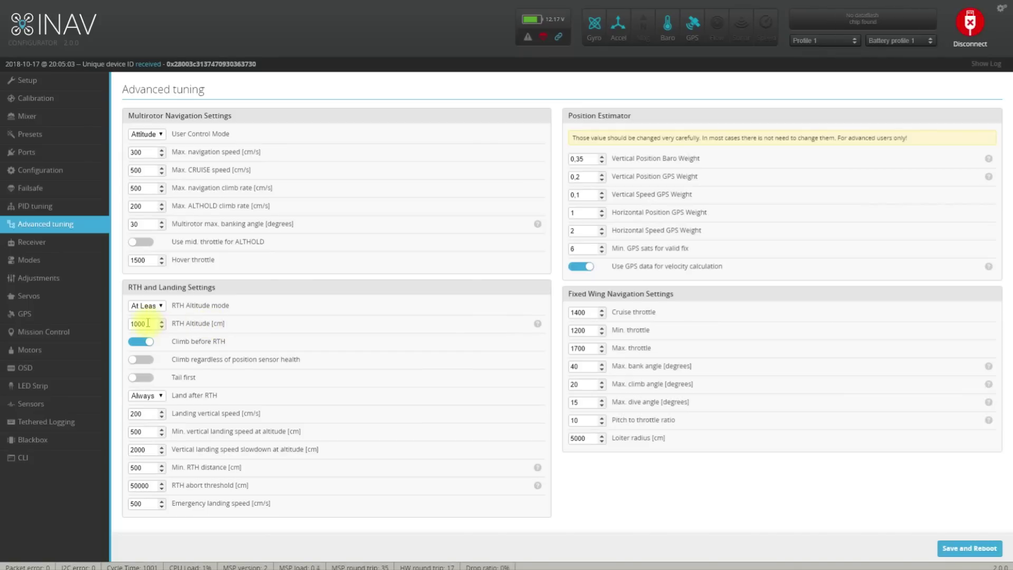
Set the RTH altitude to 4000 cm and turn off Climb before RTH
drag(136, 324, 130, 324)
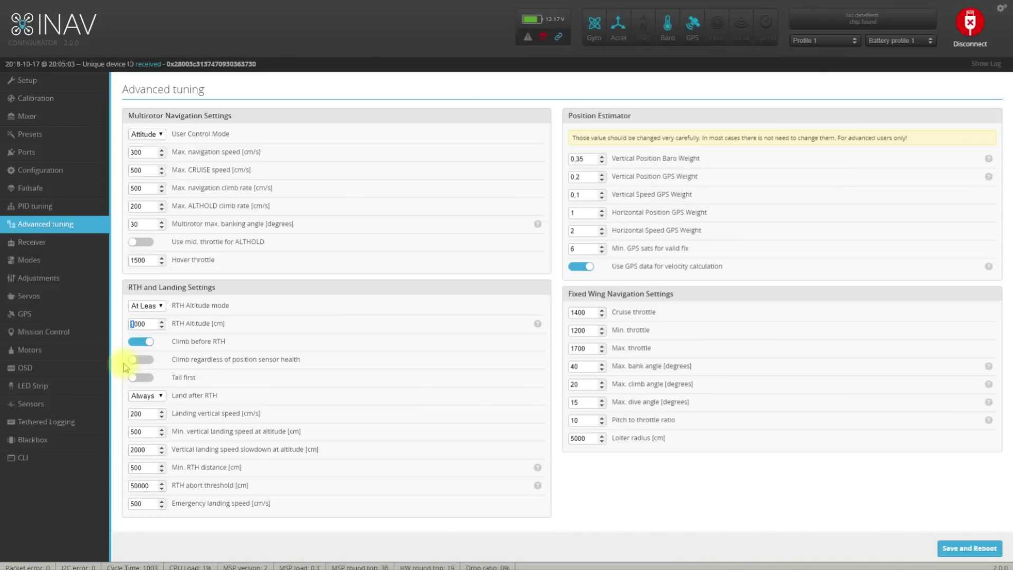
text(5)
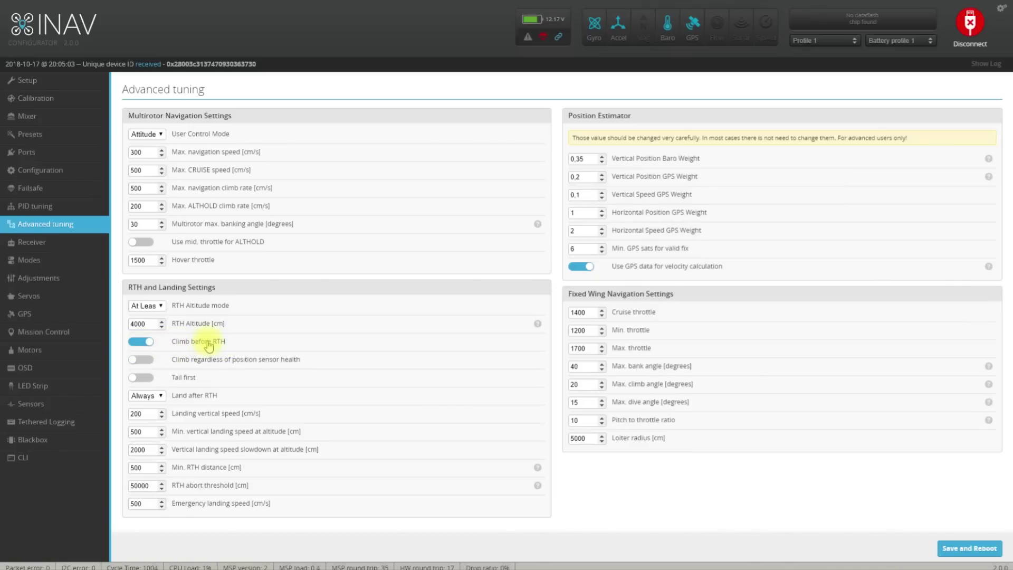
click(141, 342)
Try the Always, Only on failsafe and Never options for Land after RTH
click(160, 395)
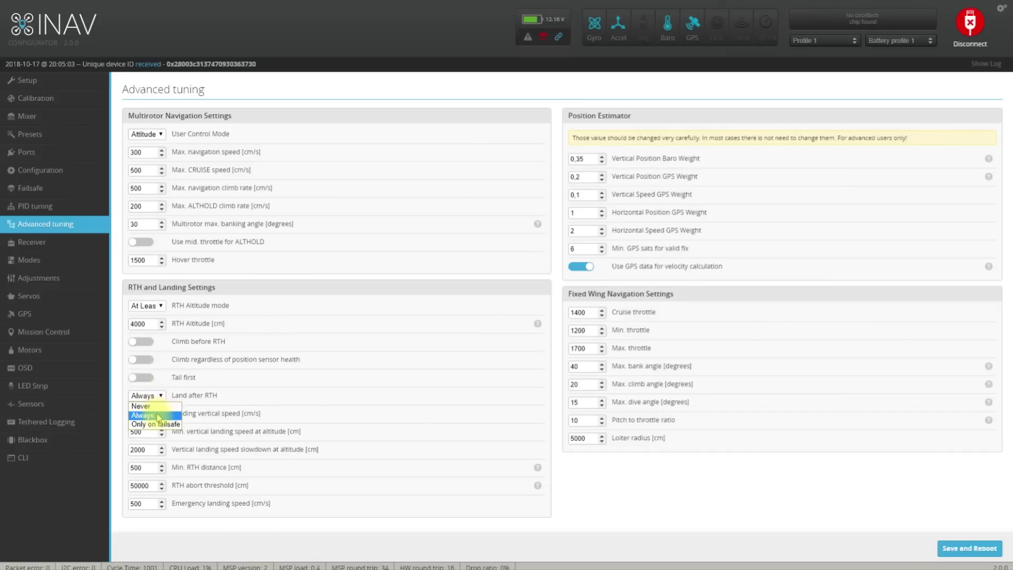
click(158, 416)
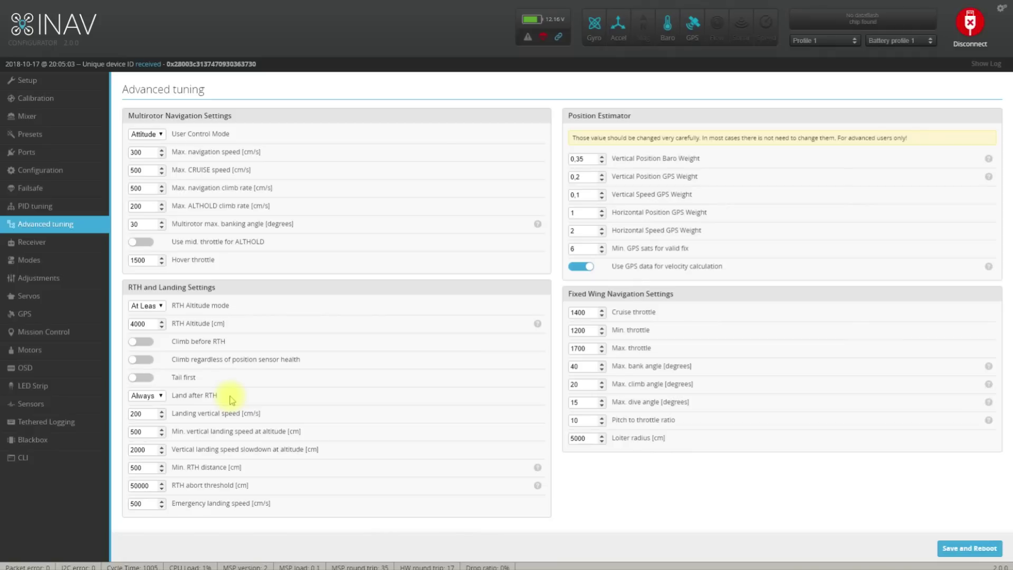
click(147, 395)
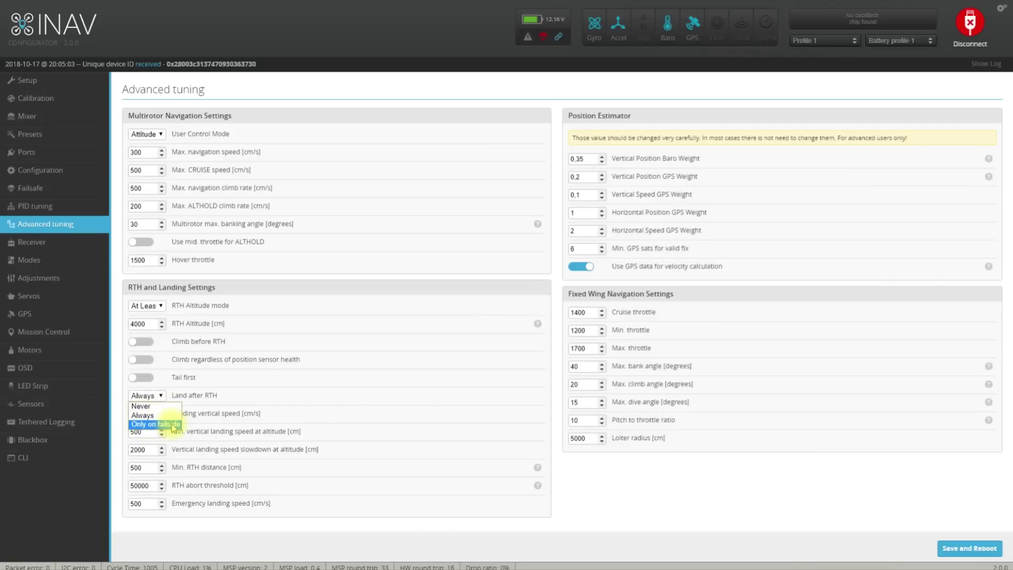
click(174, 426)
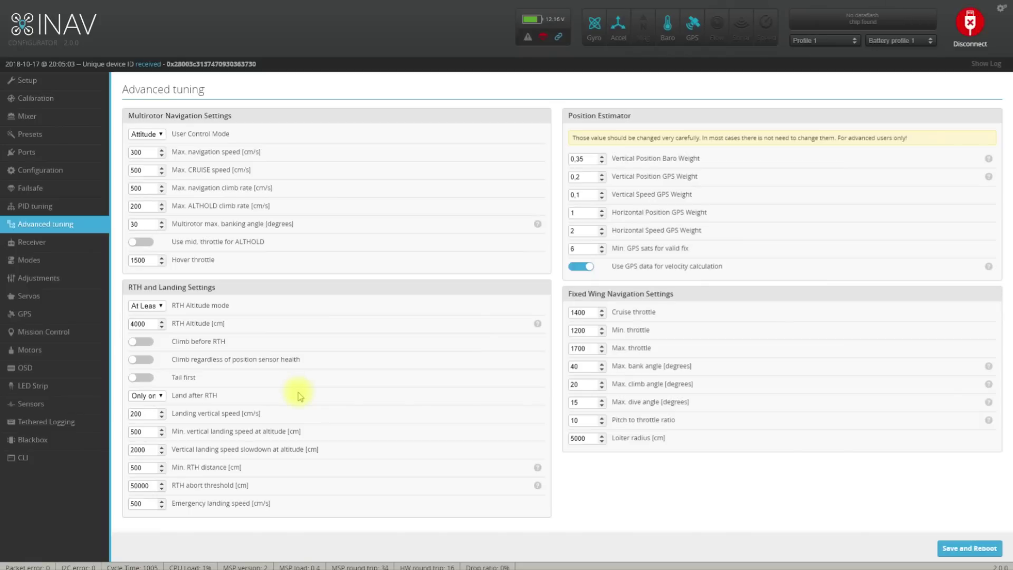
click(150, 396)
click(153, 405)
Set the altitude for the minimum vertical landing speed to 1000 cm in the RTH and landing settings
click(144, 413)
drag(135, 413, 154, 413)
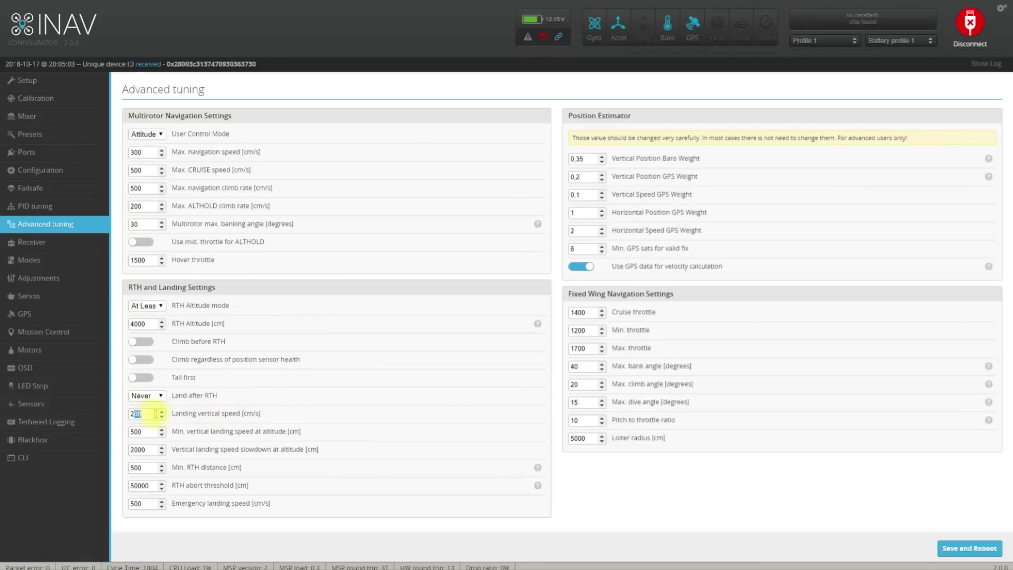
click(149, 415)
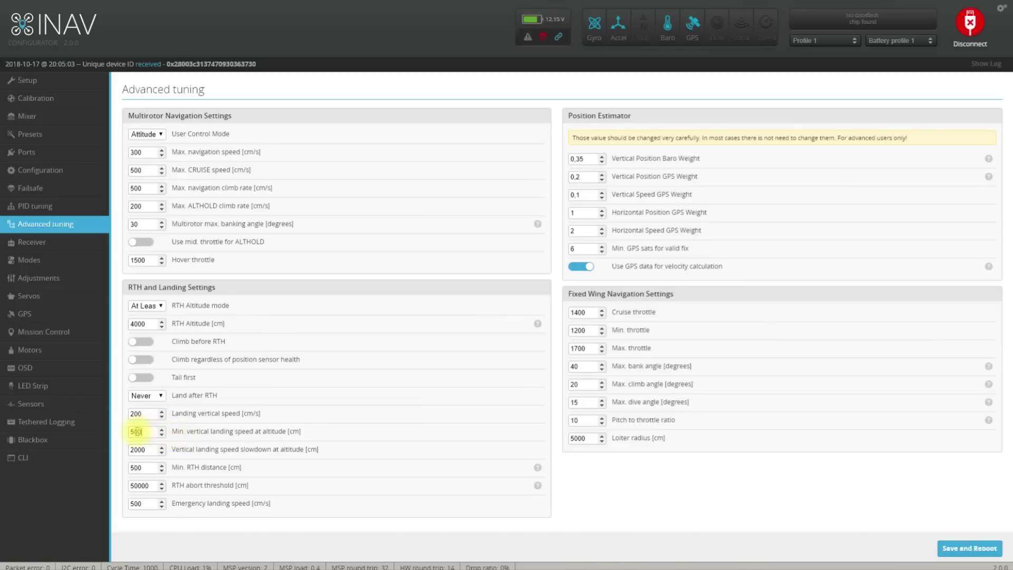
drag(136, 432, 142, 433)
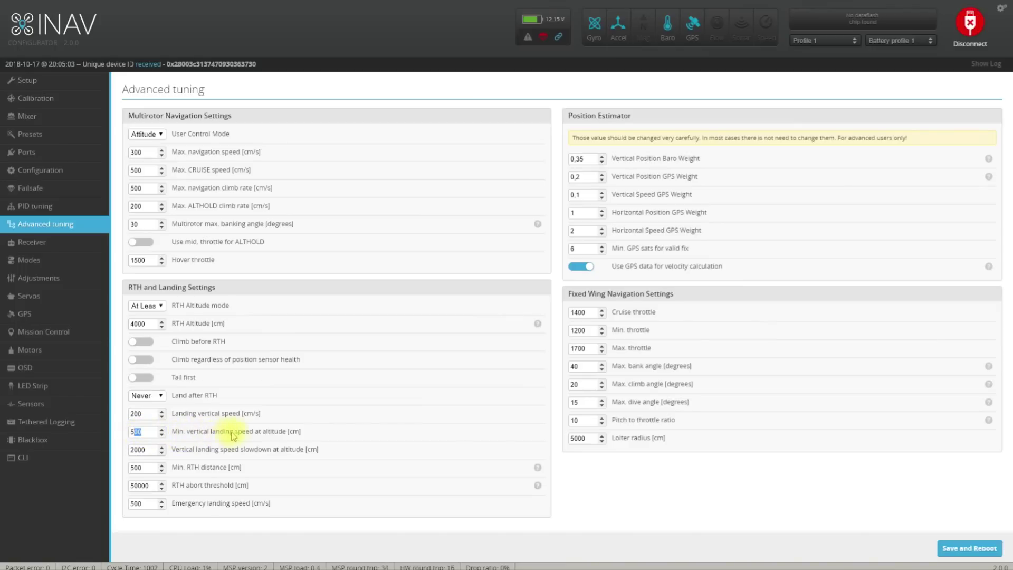
click(146, 431)
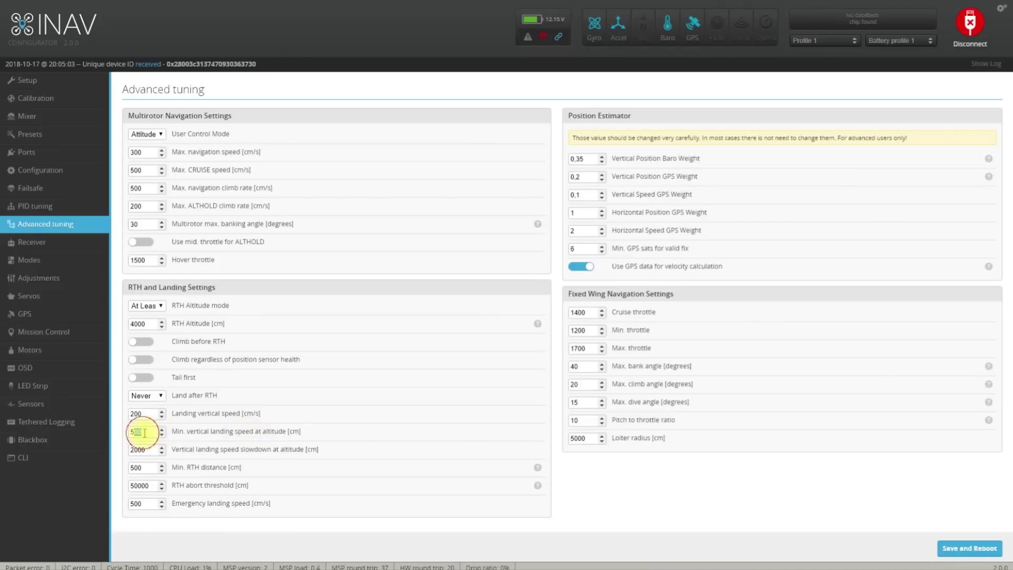
drag(146, 431, 123, 435)
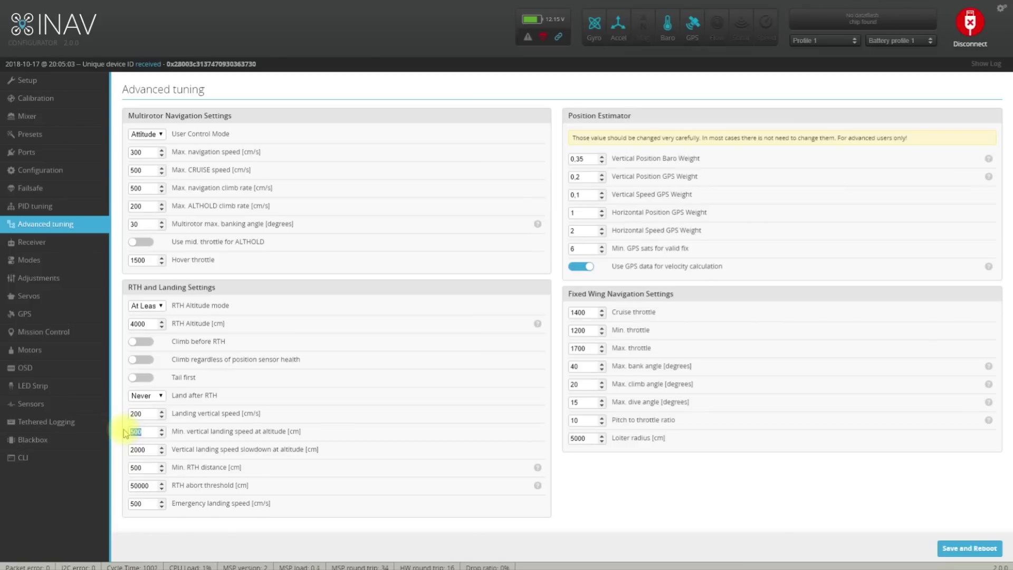
text(1000)
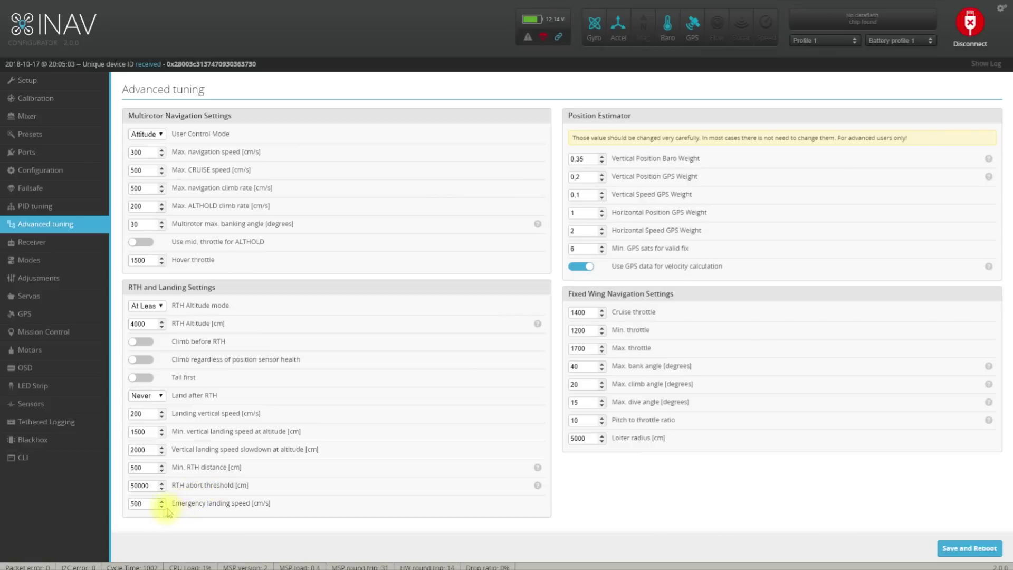
Set Land after RTH to Always
click(145, 504)
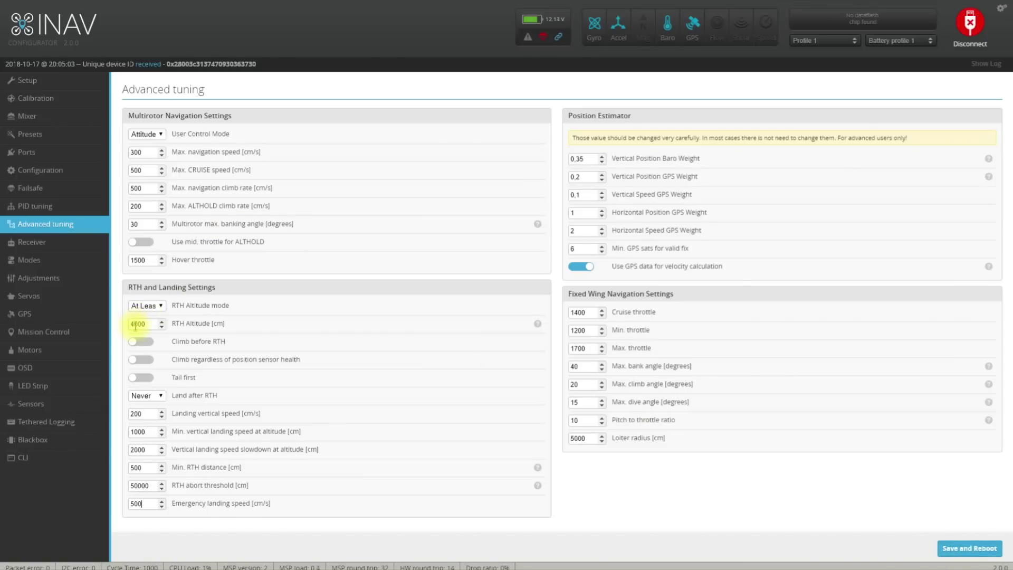
click(143, 396)
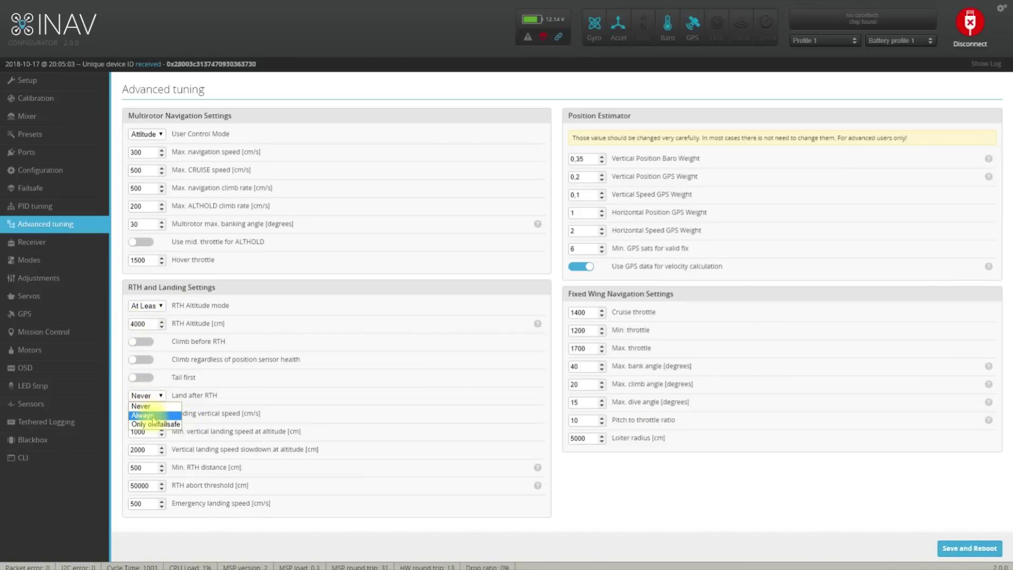
click(152, 416)
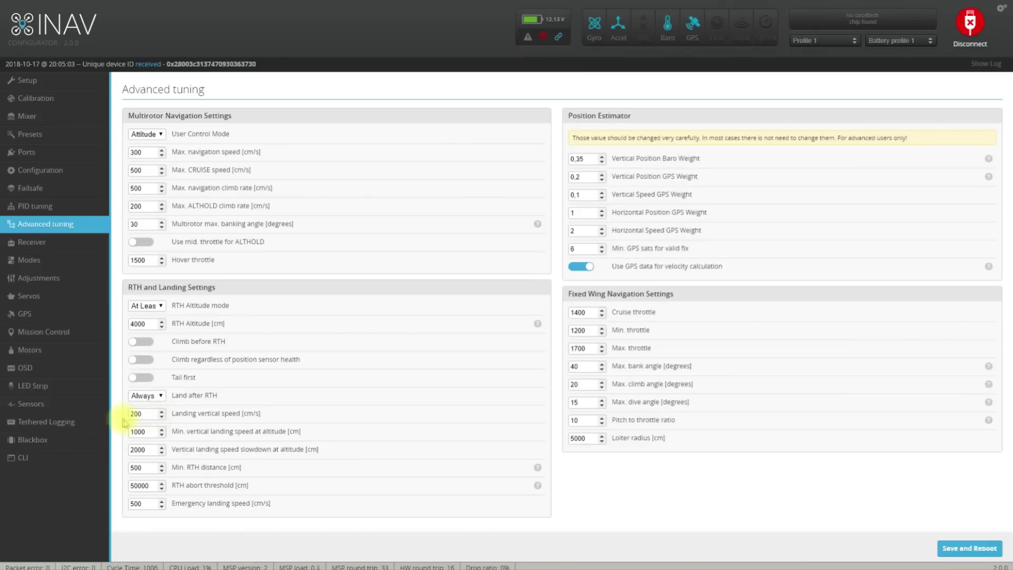
Save the advanced tuning settings with a reboot, and reconnect to the flight controller to check the GPS status
click(137, 432)
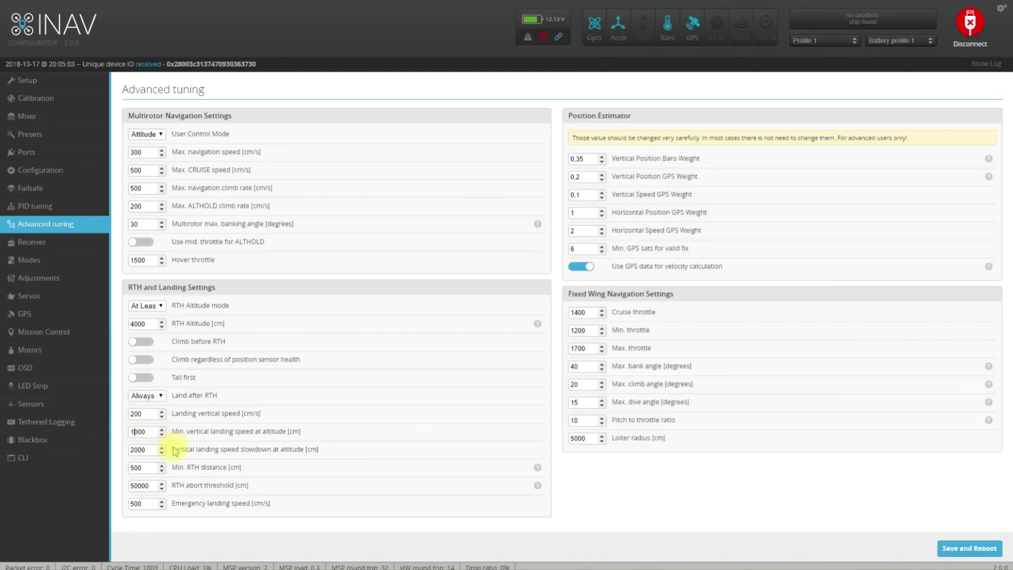
click(132, 449)
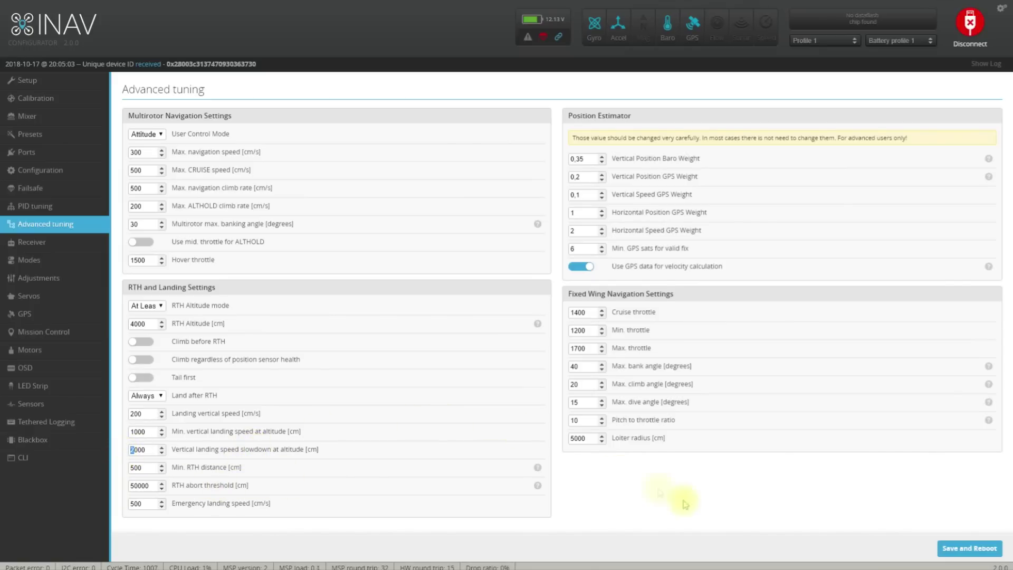
click(944, 547)
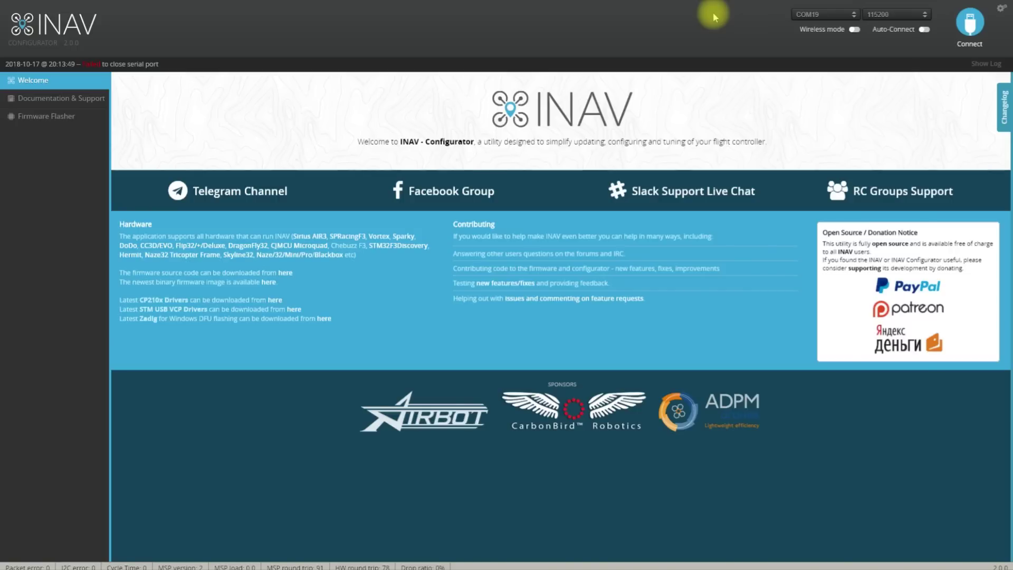
click(969, 22)
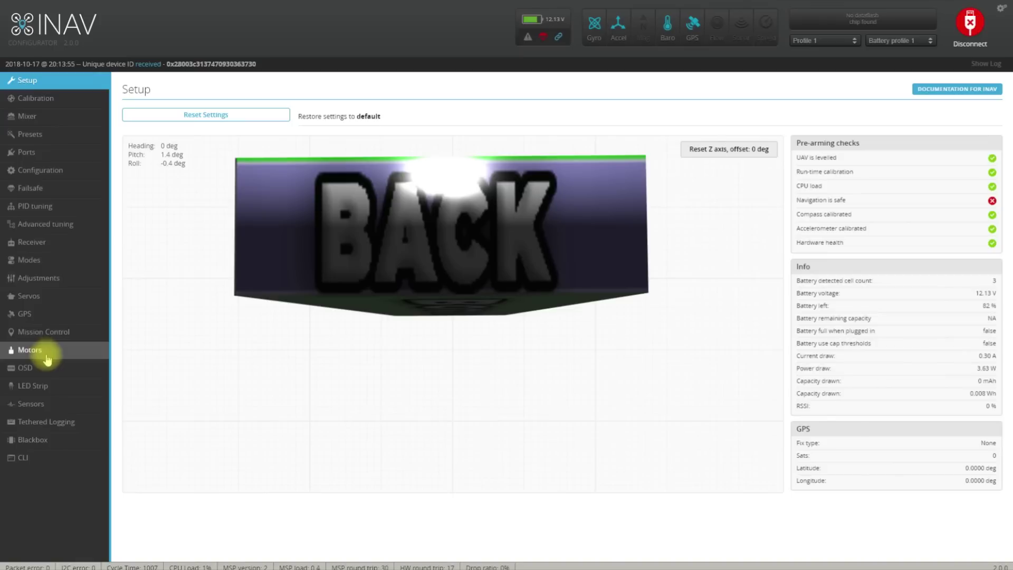
click(46, 315)
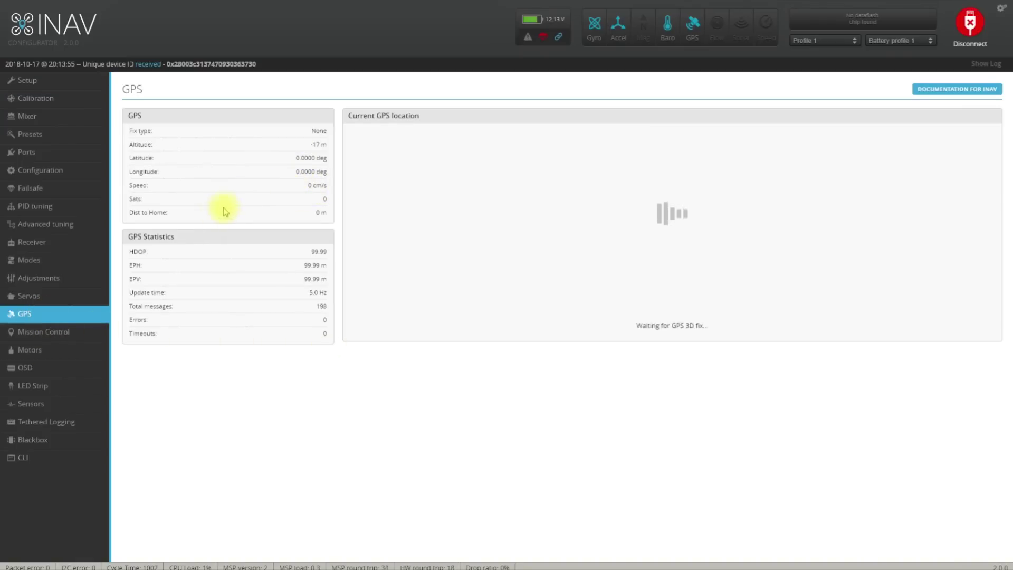
Add a NAV ALTHOLD mode range on CH 7 from 1300 to 1700
click(61, 261)
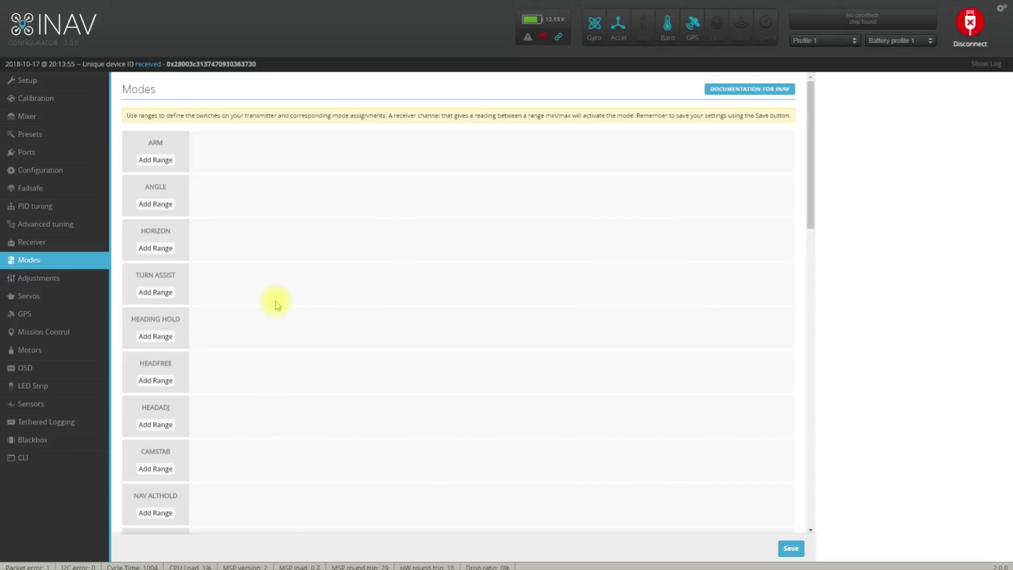
scroll(275, 301, down, 3)
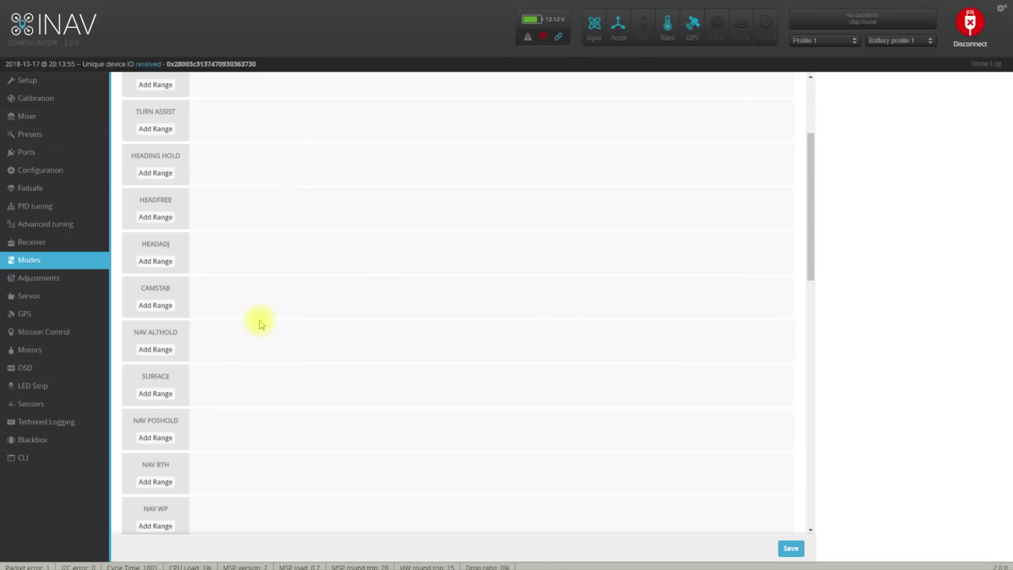
scroll(260, 324, up, 2)
scroll(259, 324, down, 4)
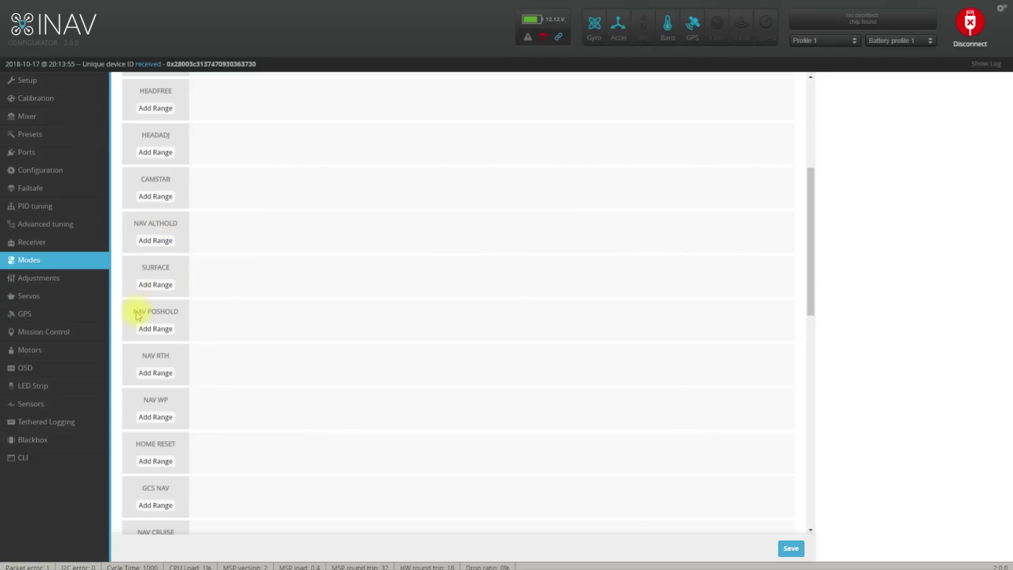
click(155, 240)
click(220, 224)
click(213, 256)
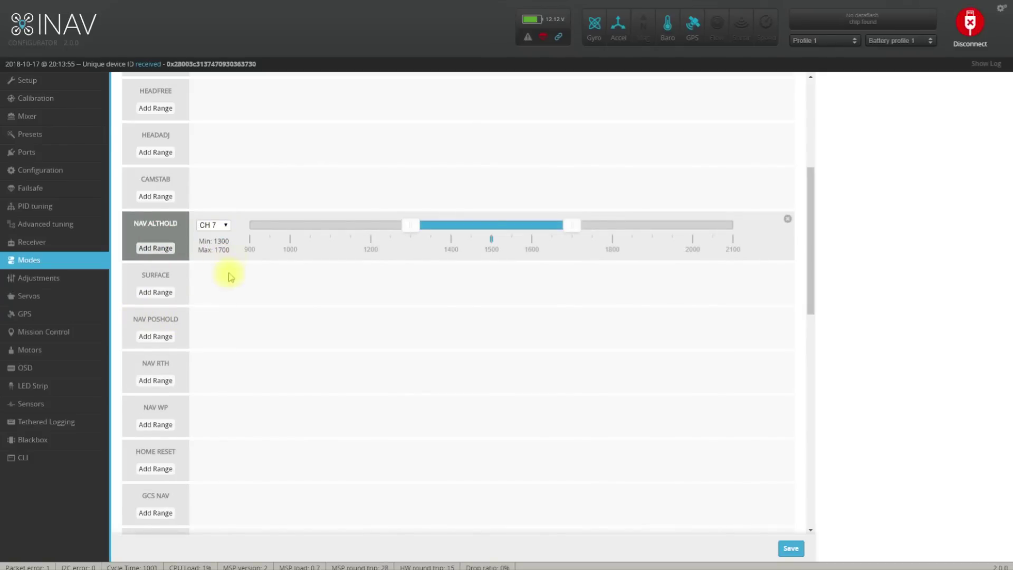
Add a NAV POSHOLD mode range on CH 7 from 1300 to 1700
click(155, 336)
click(221, 320)
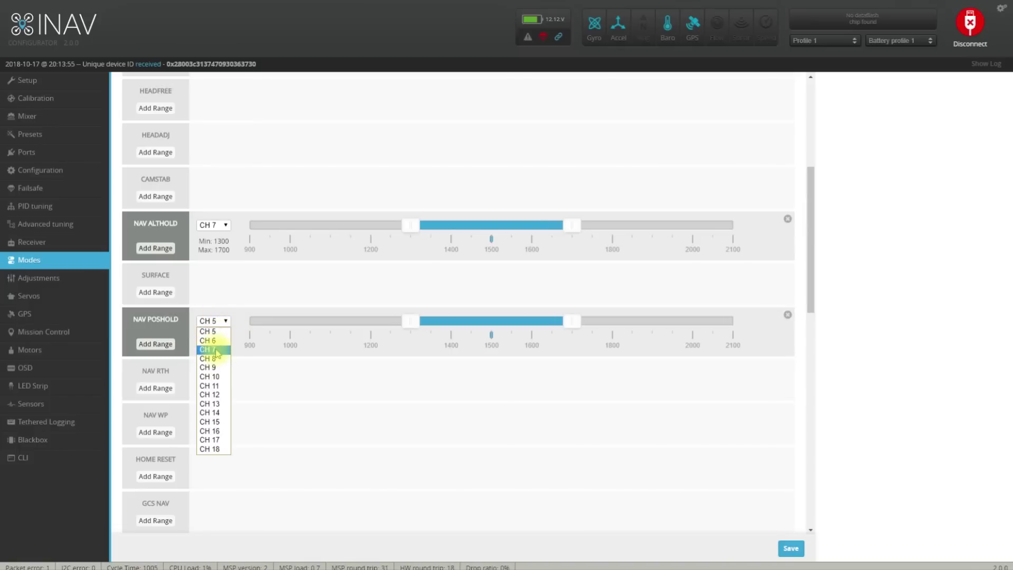
click(214, 350)
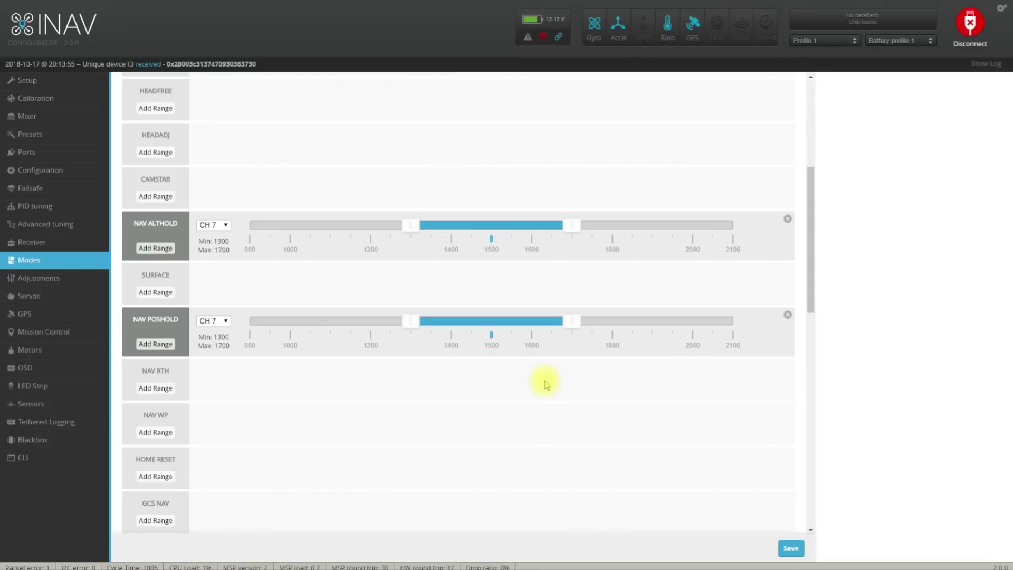
Add a NAV RTH mode range on CH 7 from 1800 to 2100
click(157, 389)
drag(571, 372, 760, 371)
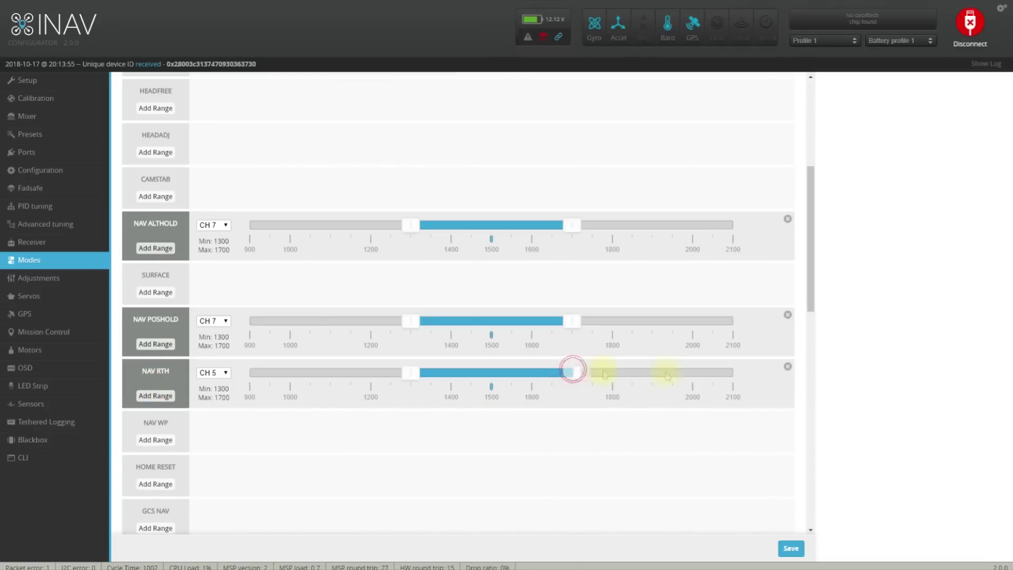
drag(416, 372, 609, 378)
click(221, 374)
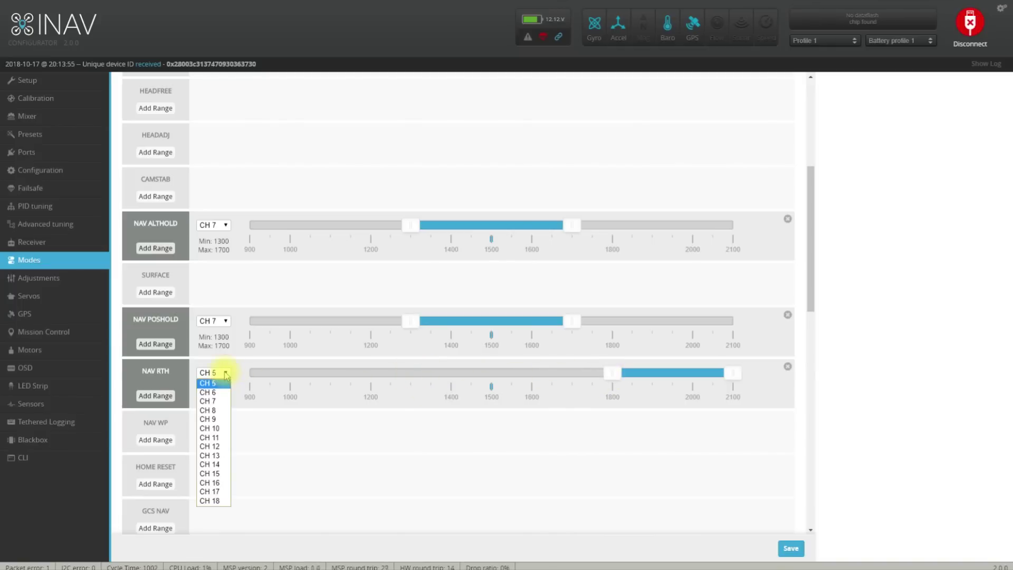
click(216, 402)
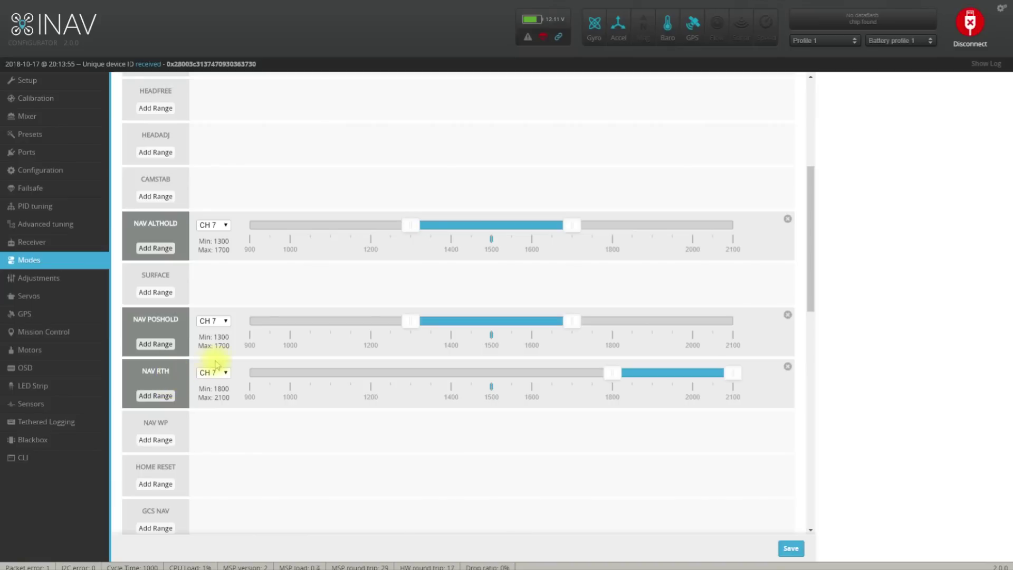
Review the remaining flight modes, including HOME RESET, NAV CRUISE, NAV LAUNCH, SERVO AUTOTRIM and AUTO TUNE
scroll(221, 422, down, 1)
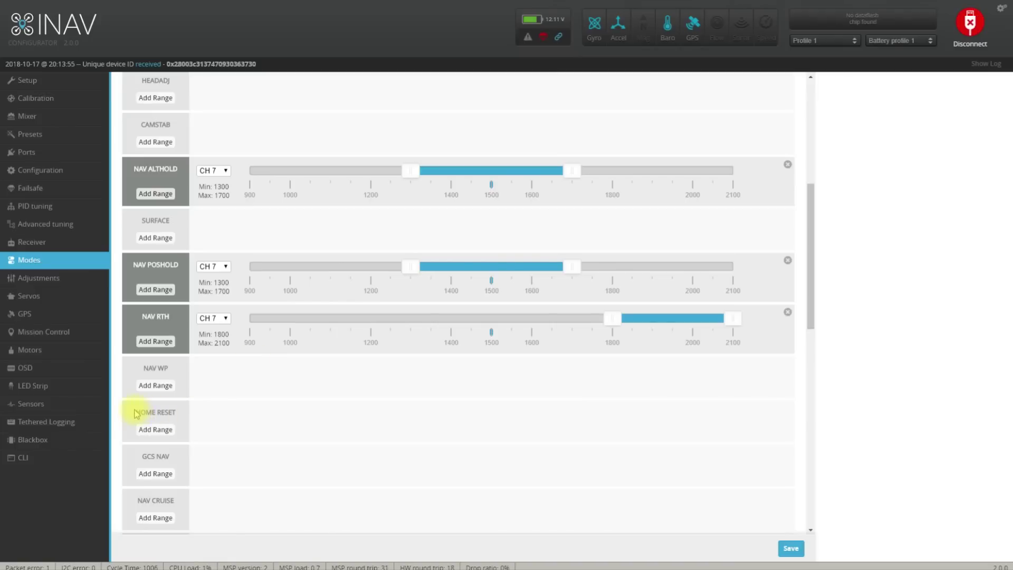
scroll(216, 417, down, 1)
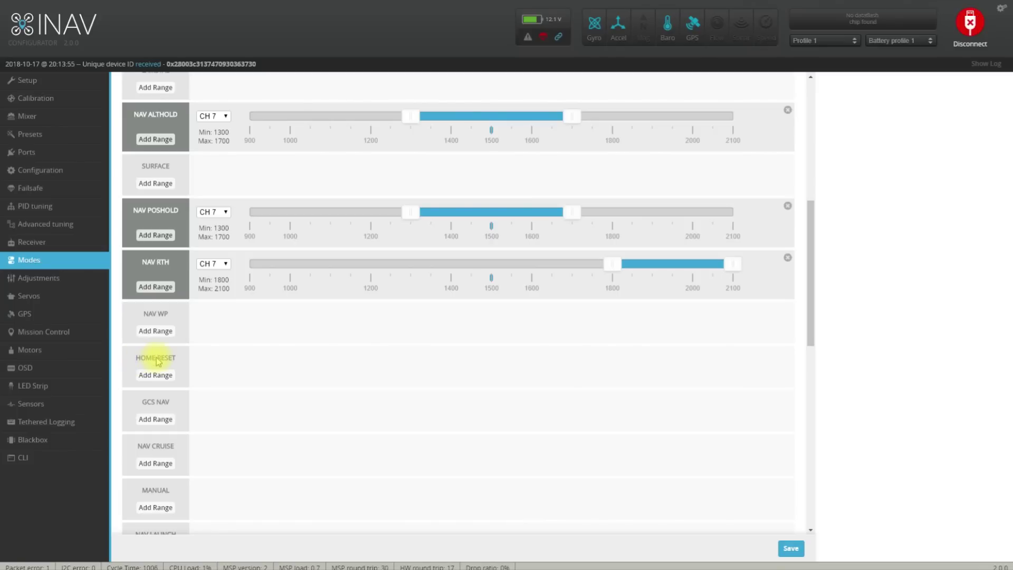
scroll(199, 380, down, 1)
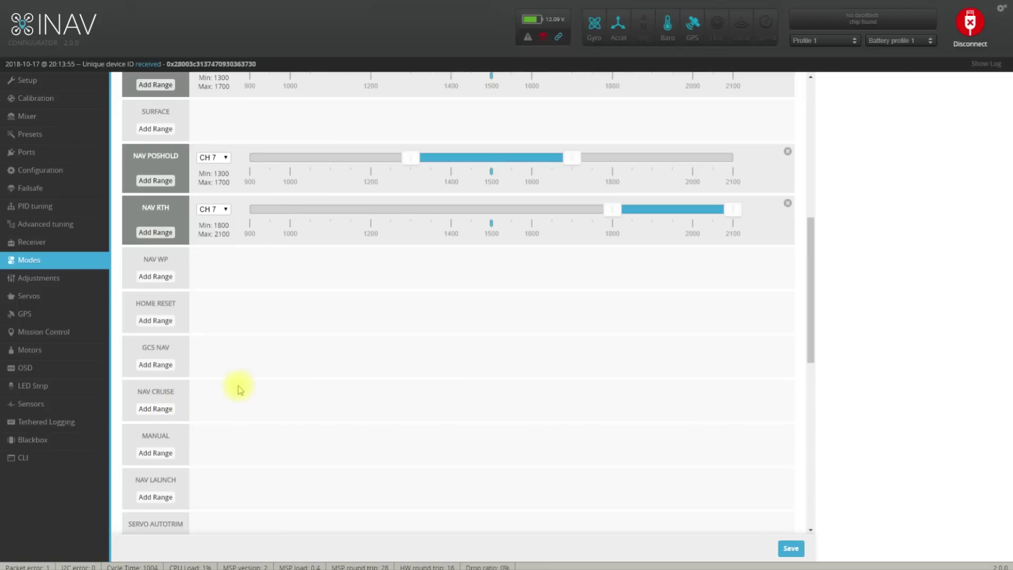
scroll(238, 389, down, 4)
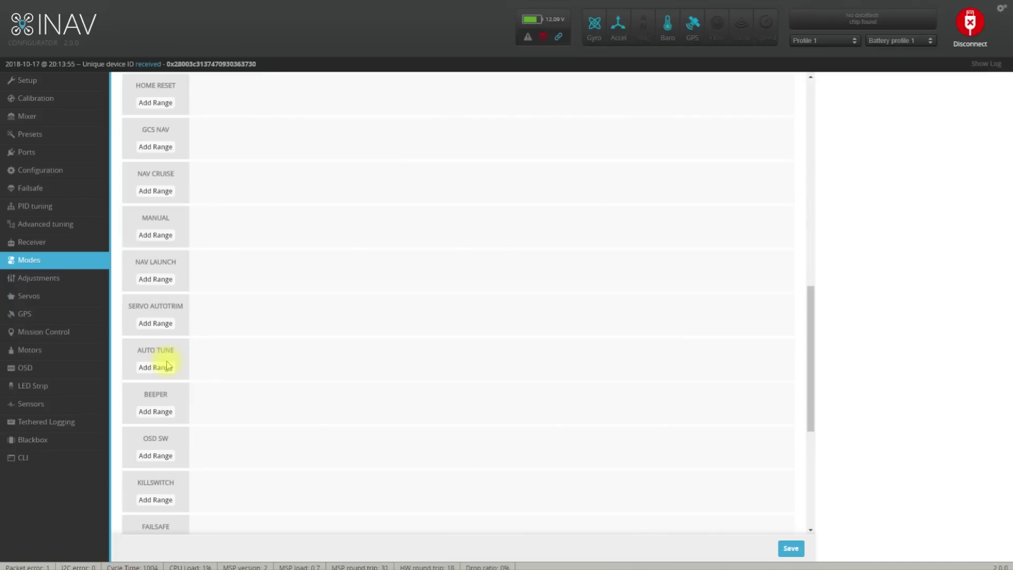
scroll(164, 375, down, 2)
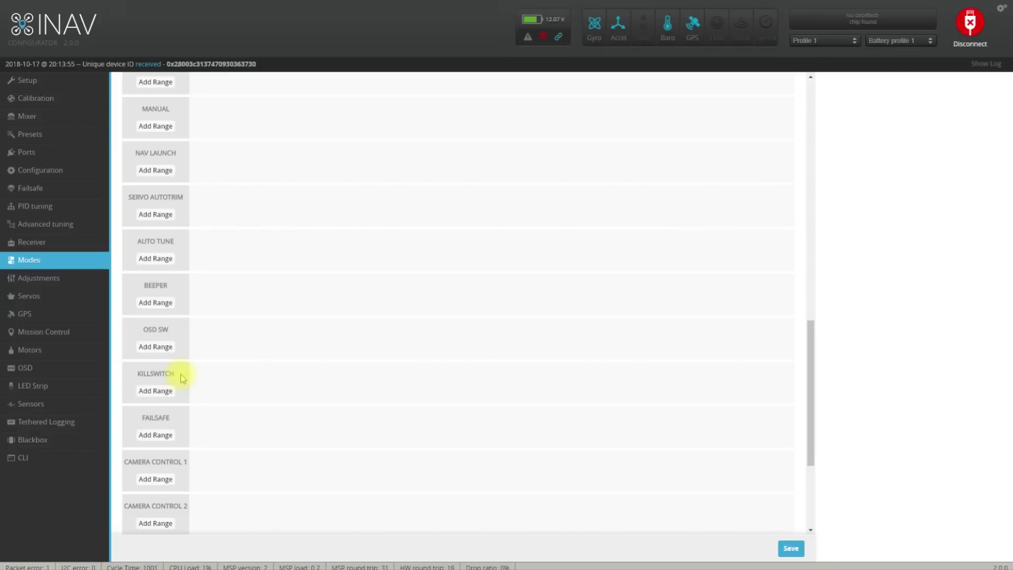
scroll(182, 378, down, 4)
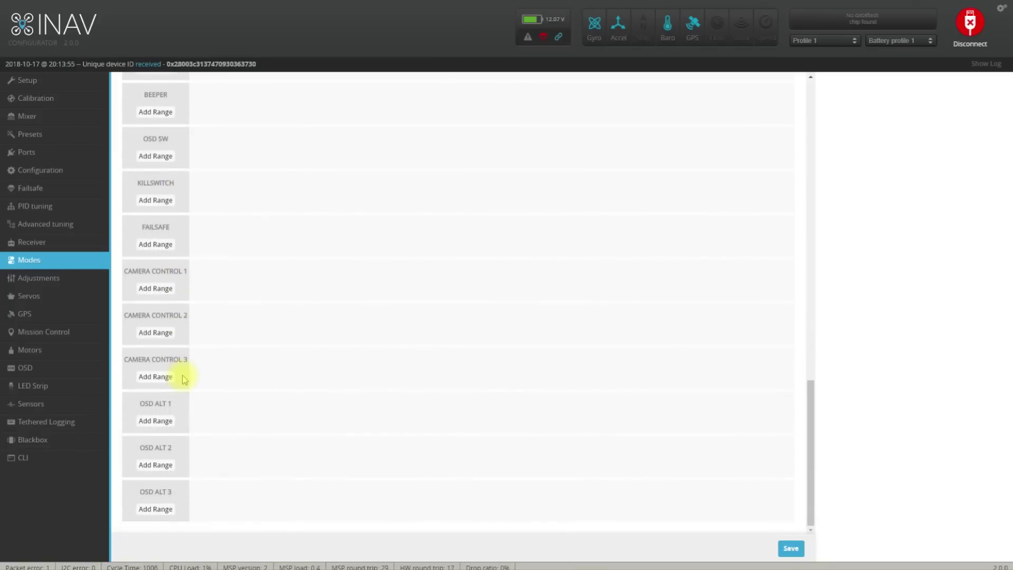
scroll(182, 377, up, 9)
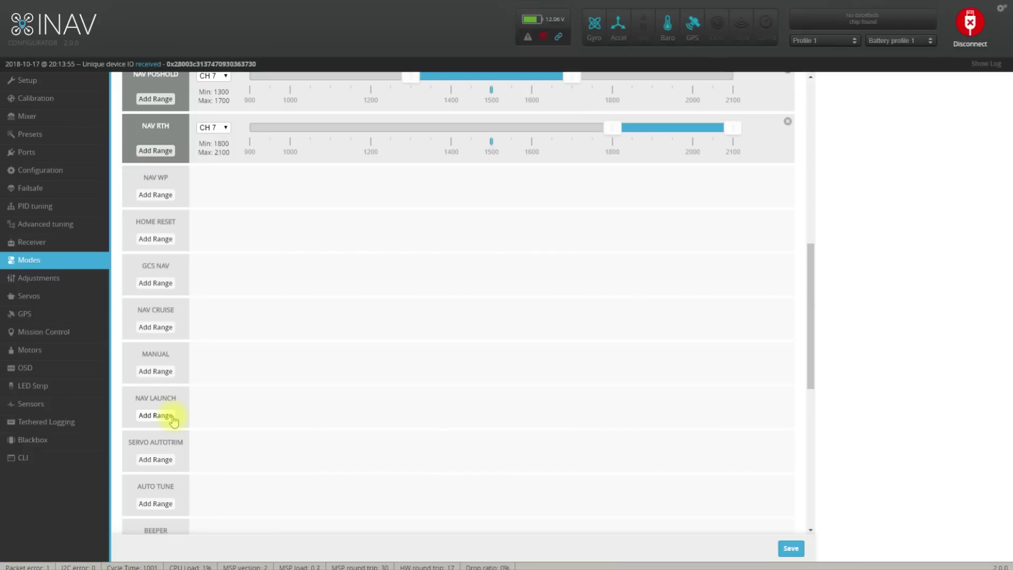
Open the OSD settings
click(42, 370)
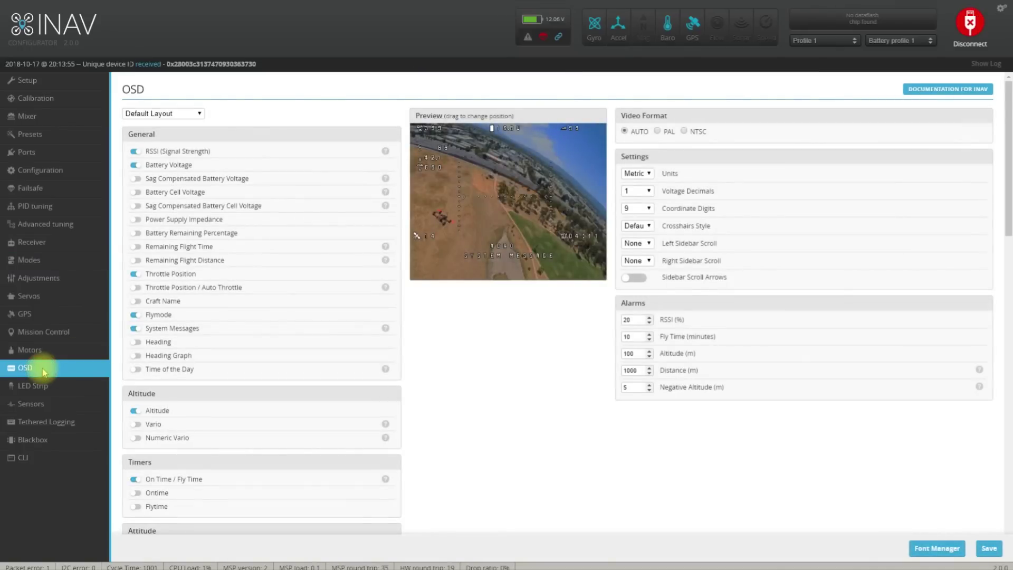